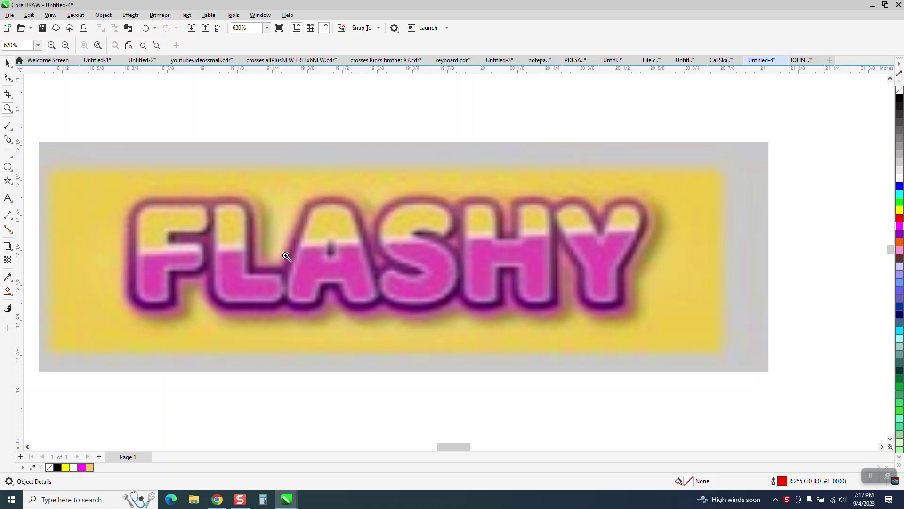
- Set the document nudge distance to 2.5 inches
scroll(287, 255, down, 4)
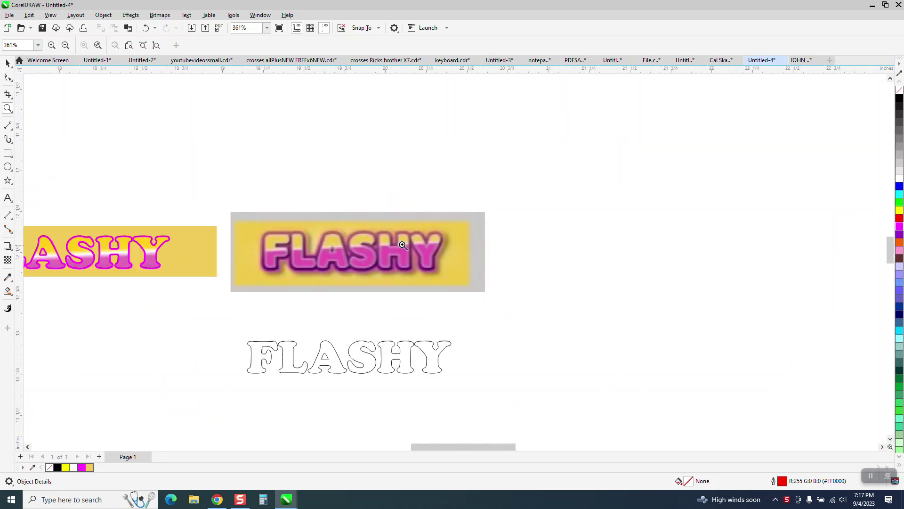
scroll(425, 245, down, 1)
drag(270, 271, 283, 273)
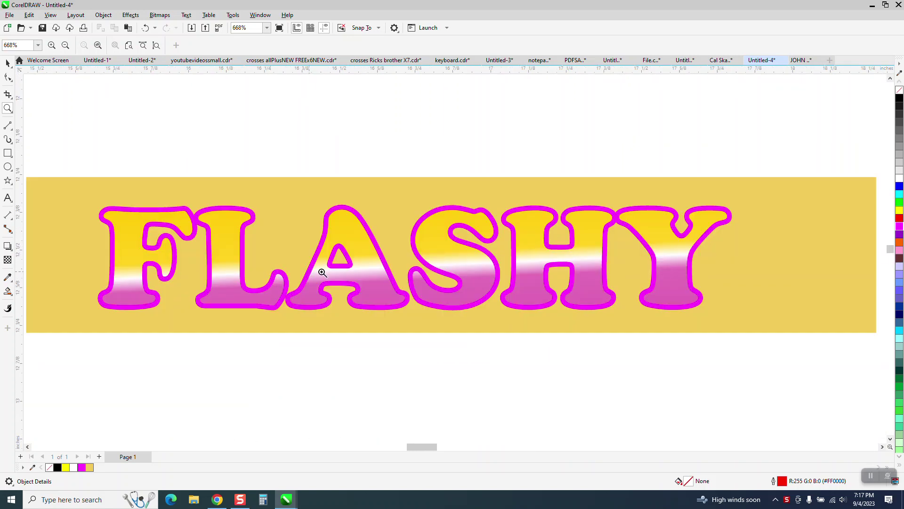
scroll(296, 260, down, 4)
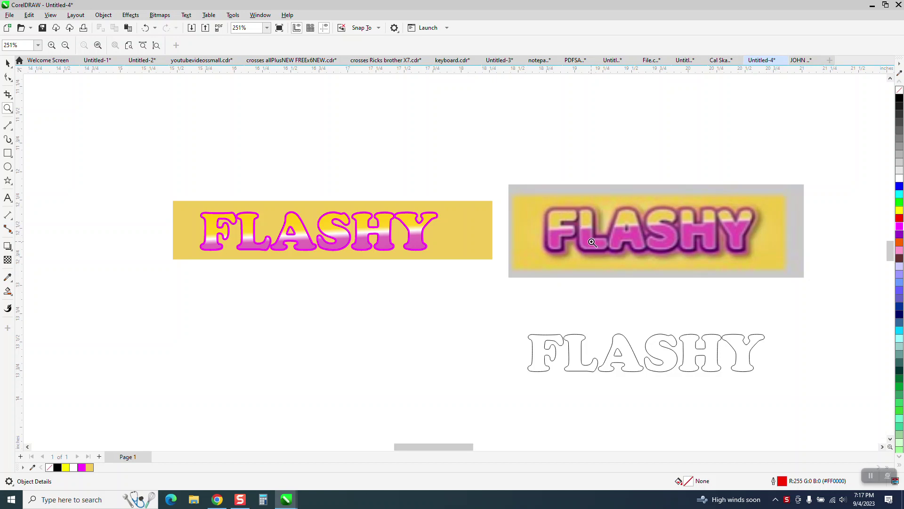
scroll(596, 235, up, 10)
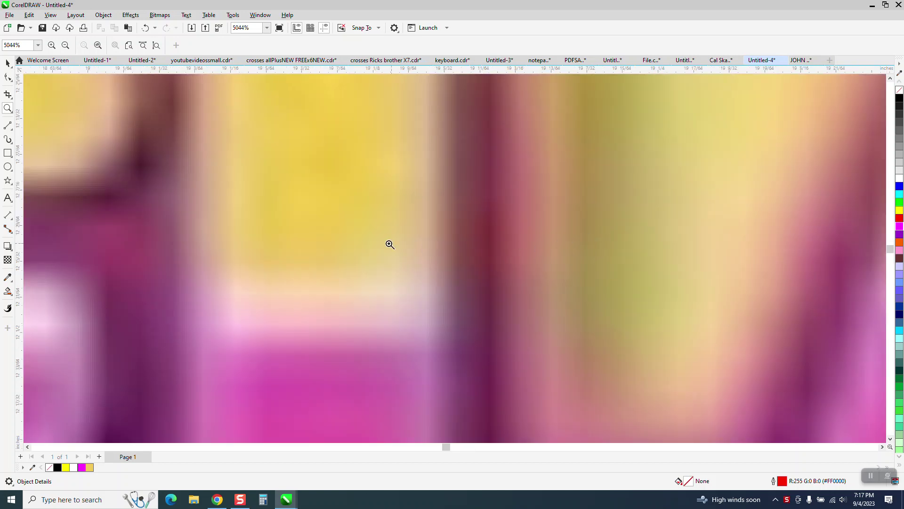
scroll(392, 233, down, 8)
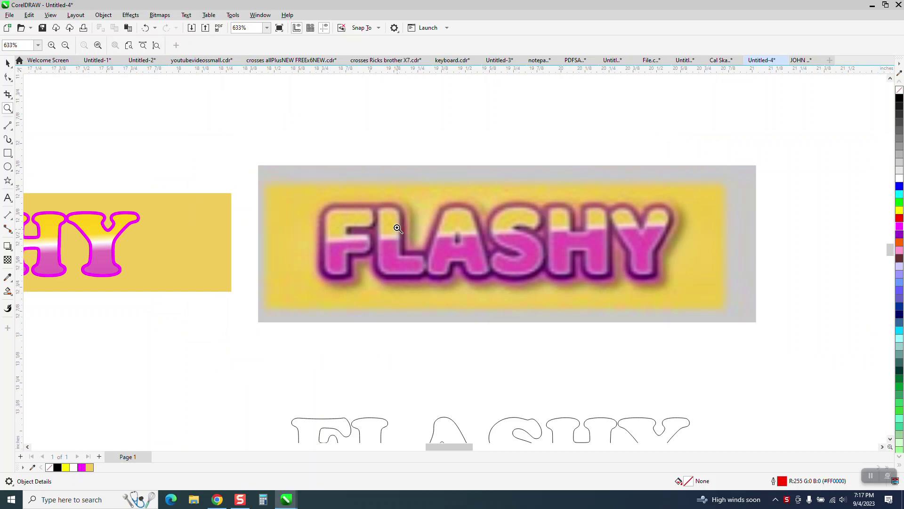
click(8, 63)
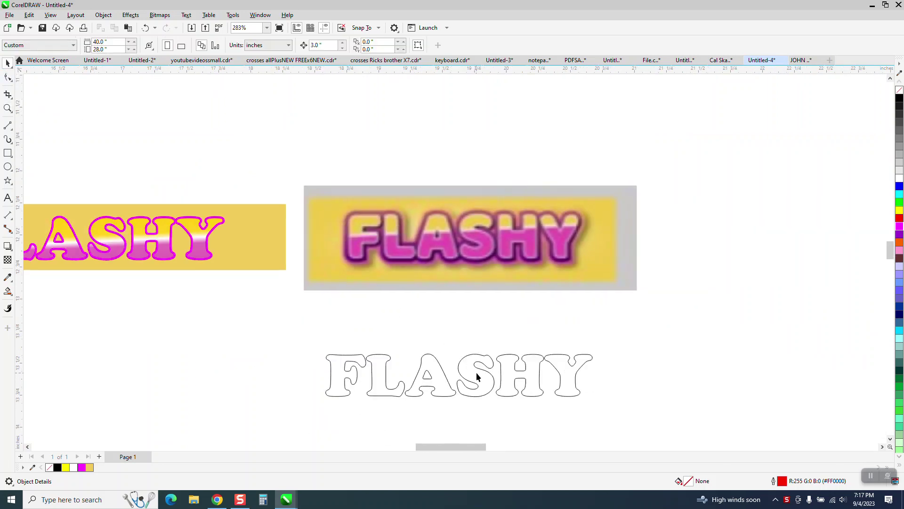
click(442, 375)
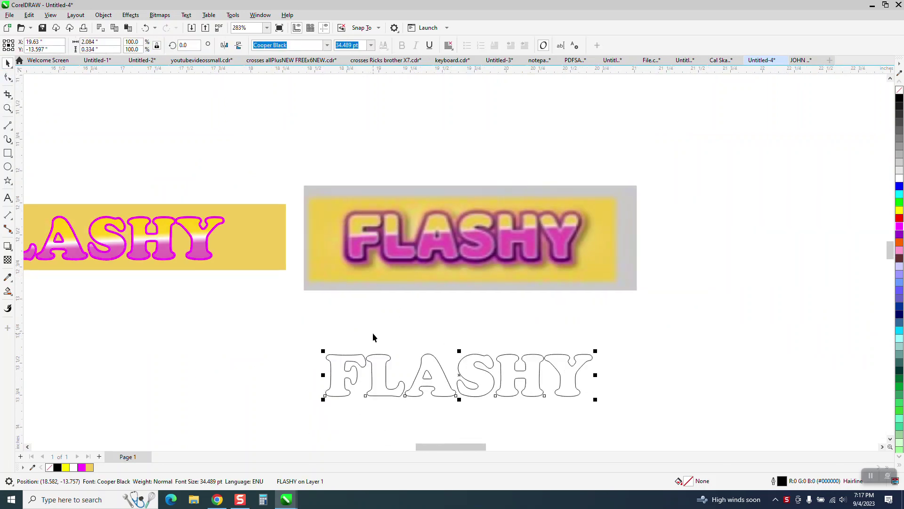
click(145, 90)
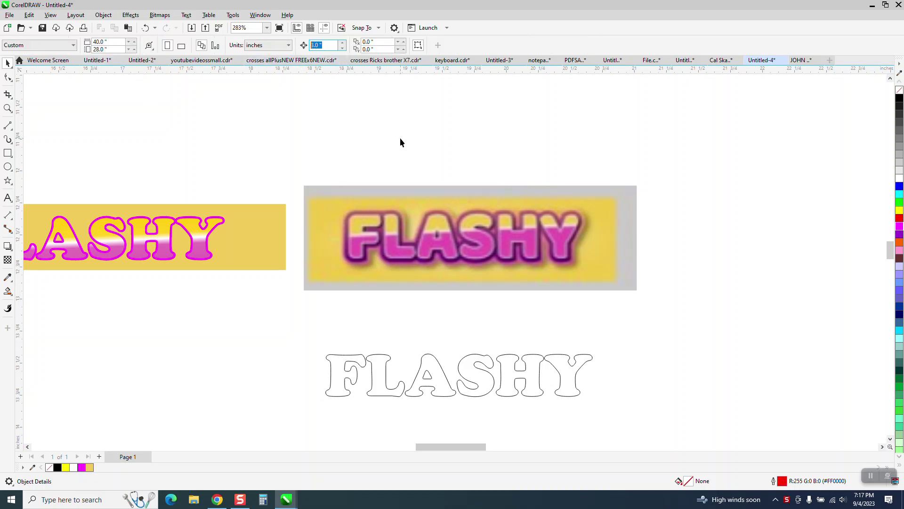
text(2.5)
key(Return)
- Duplicate the outline FLASHY text and shift the copy 2.5 inches left
click(535, 390)
key(KP_Add)
key(Left)
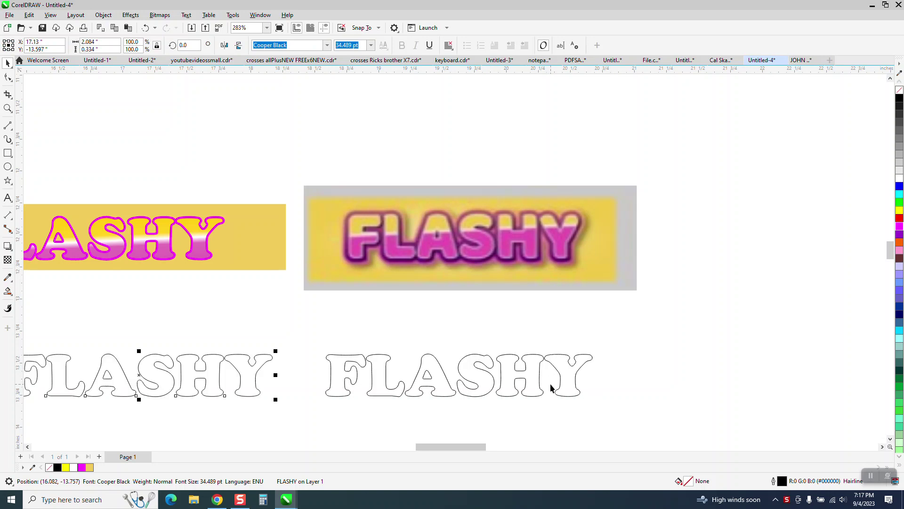
scroll(434, 287, down, 1)
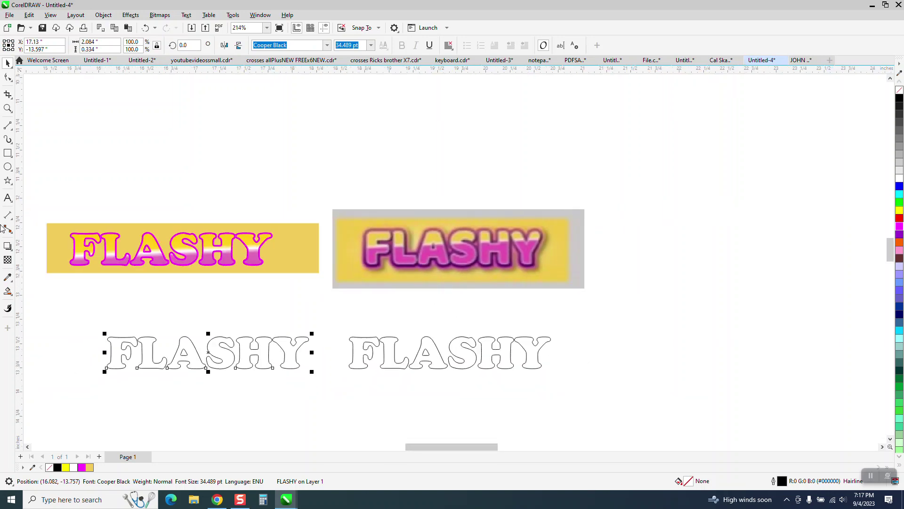
- Draw a rectangle below the right outline FLASHY and Smart Fill it with reference gold #F2CA50
click(7, 153)
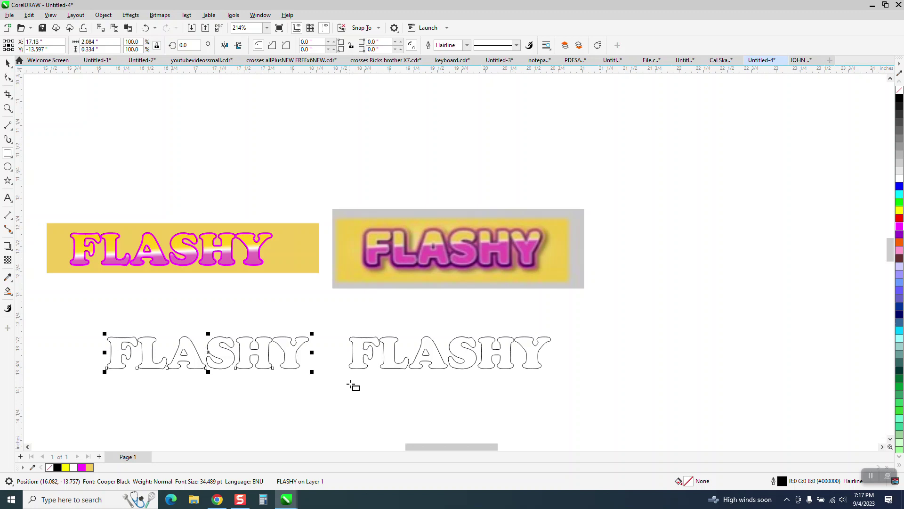
drag(350, 380, 556, 419)
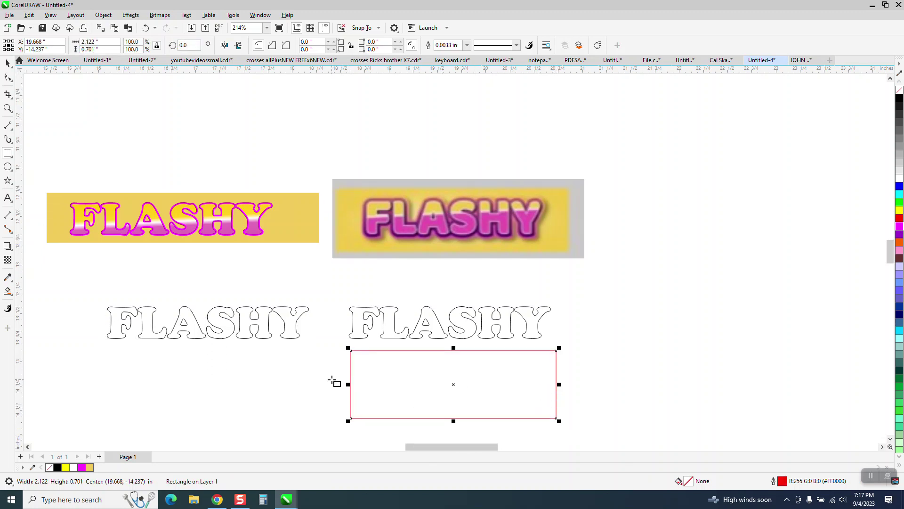
click(11, 294)
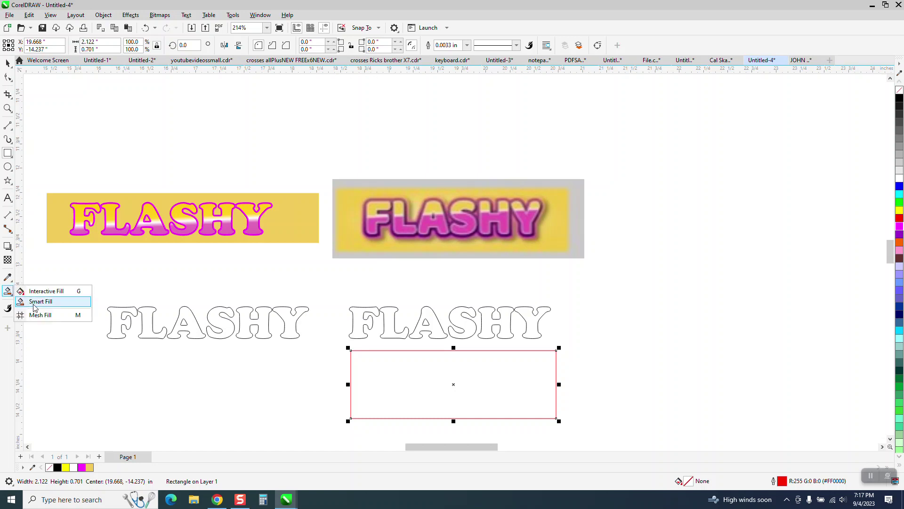
click(38, 301)
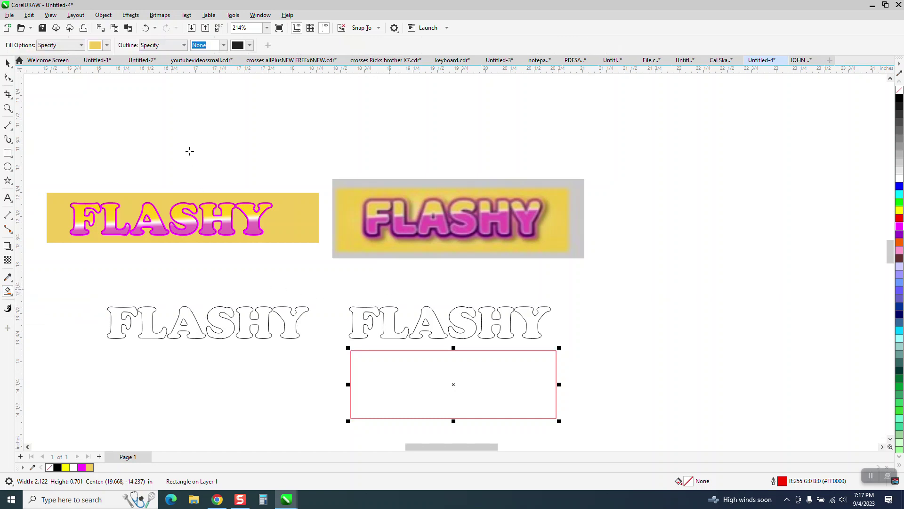
click(107, 45)
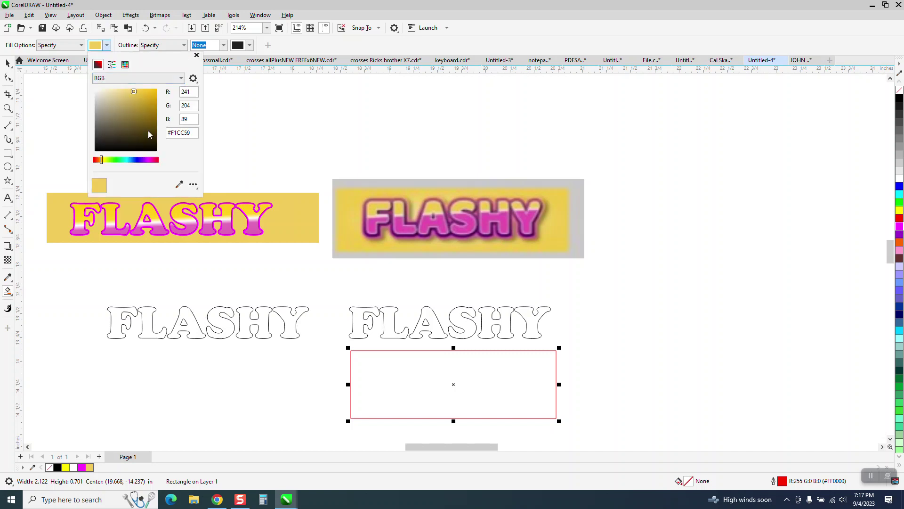
click(179, 185)
click(355, 240)
click(425, 379)
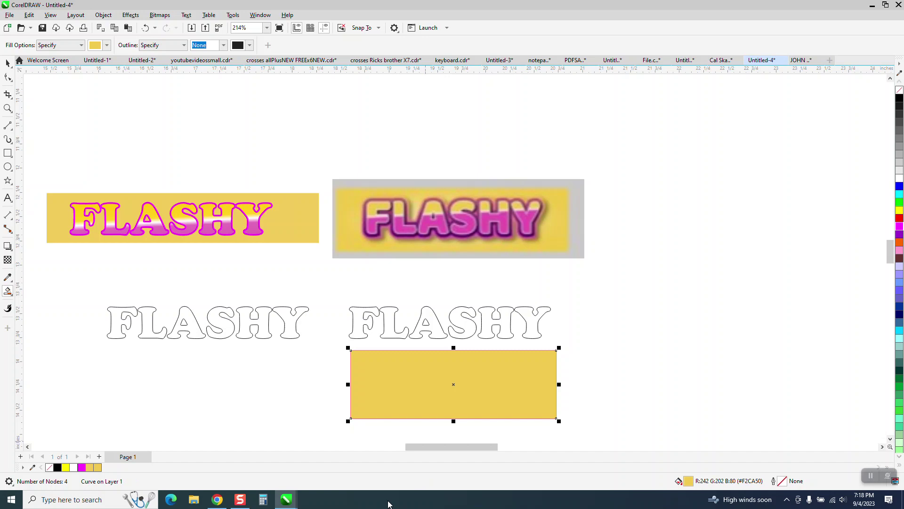
- Apply a vertical linear fountain fill to the gold box, running bottom to top
click(11, 294)
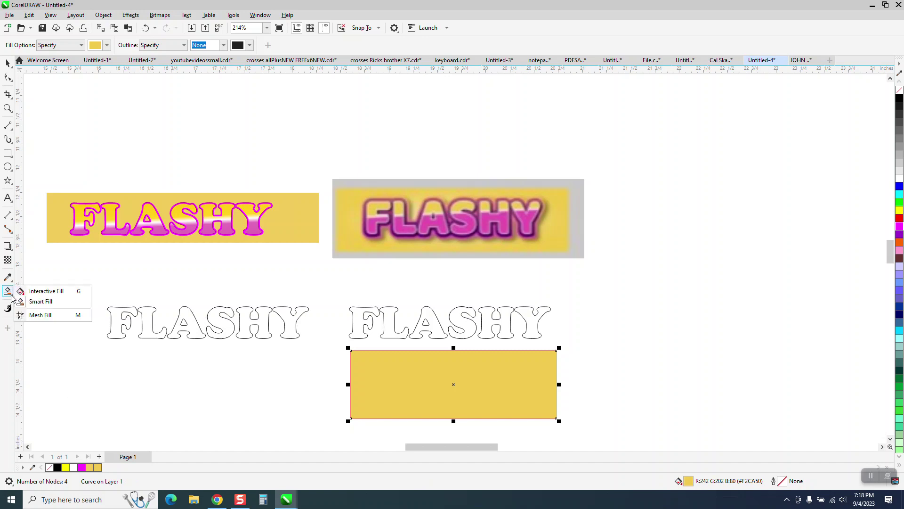
click(43, 291)
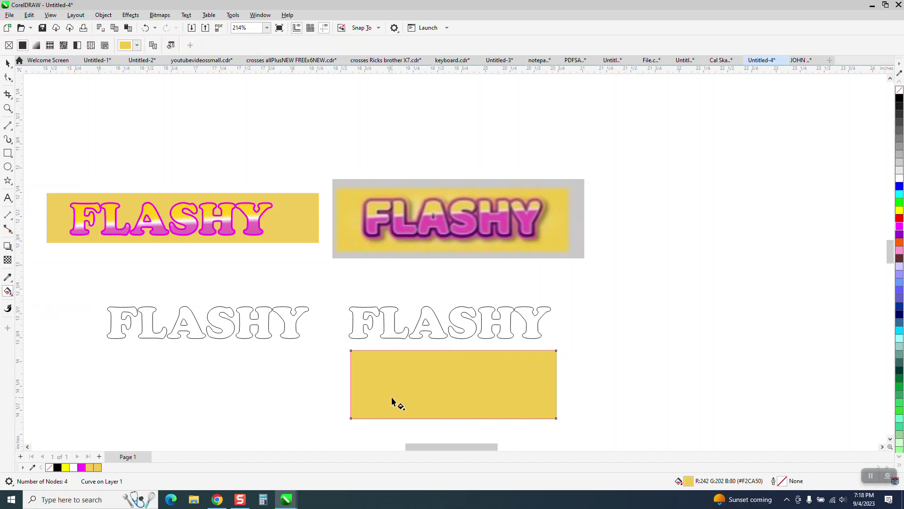
drag(454, 414, 454, 351)
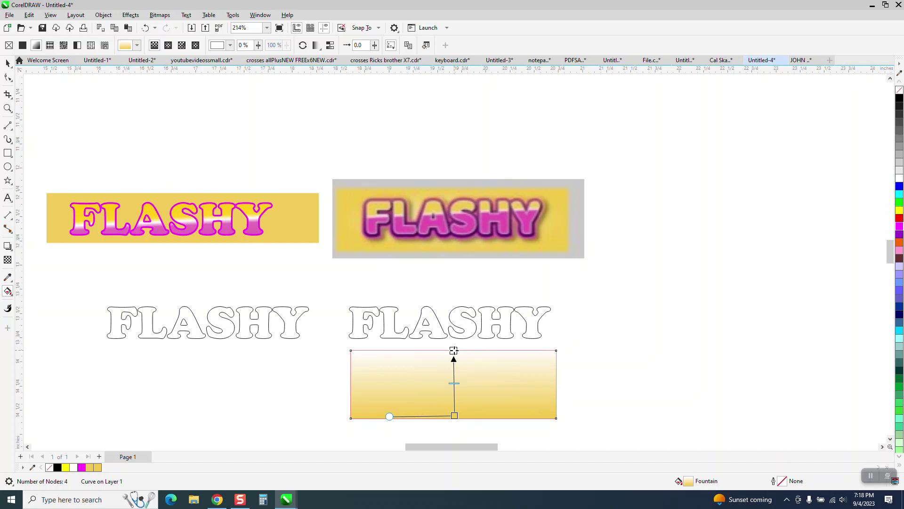
mouse_move(454, 350)
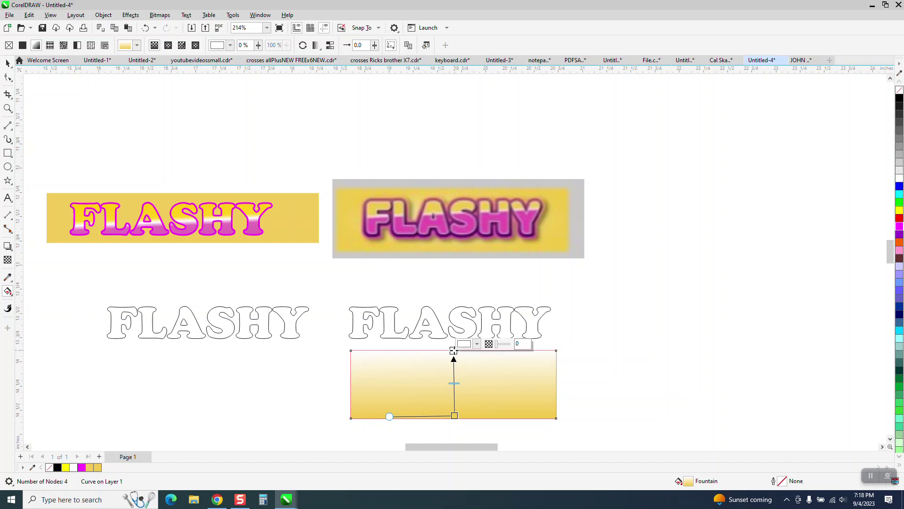
- Sample reference pink (#EA4EAF) for the top gradient node and reposition the gradient end points
click(478, 345)
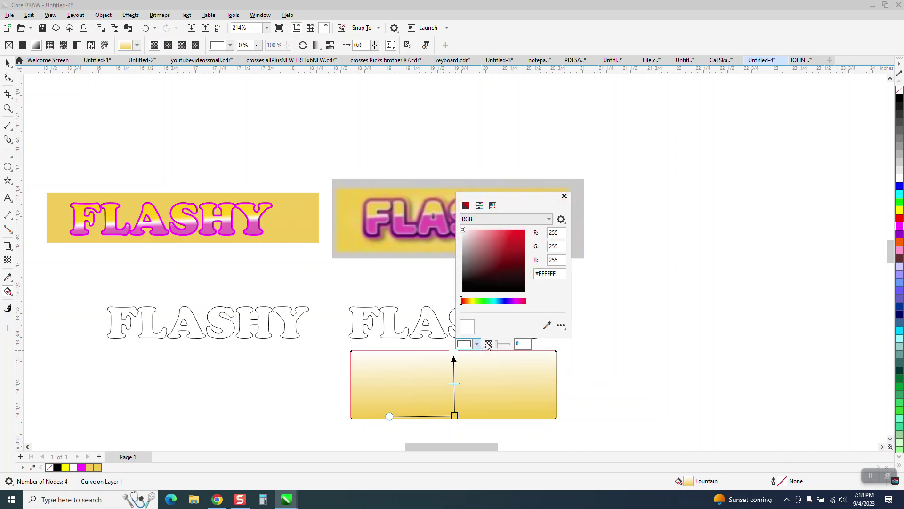
click(547, 325)
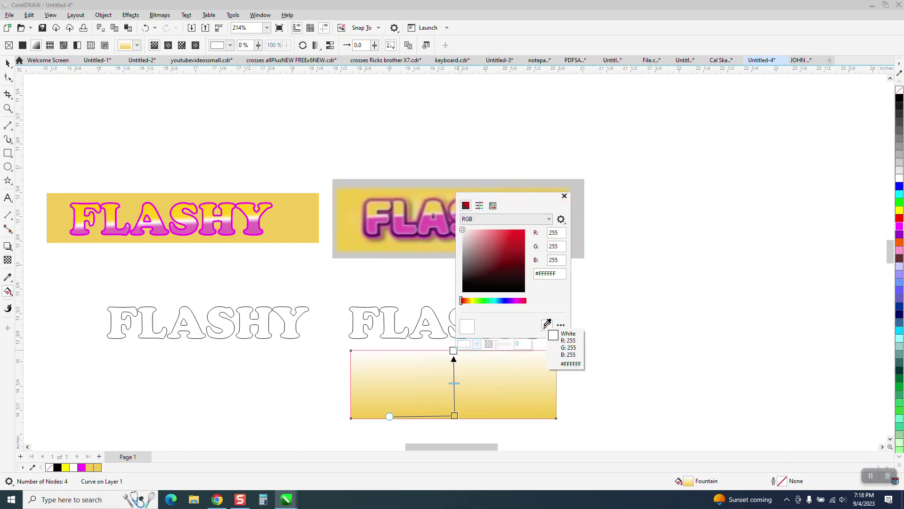
click(378, 227)
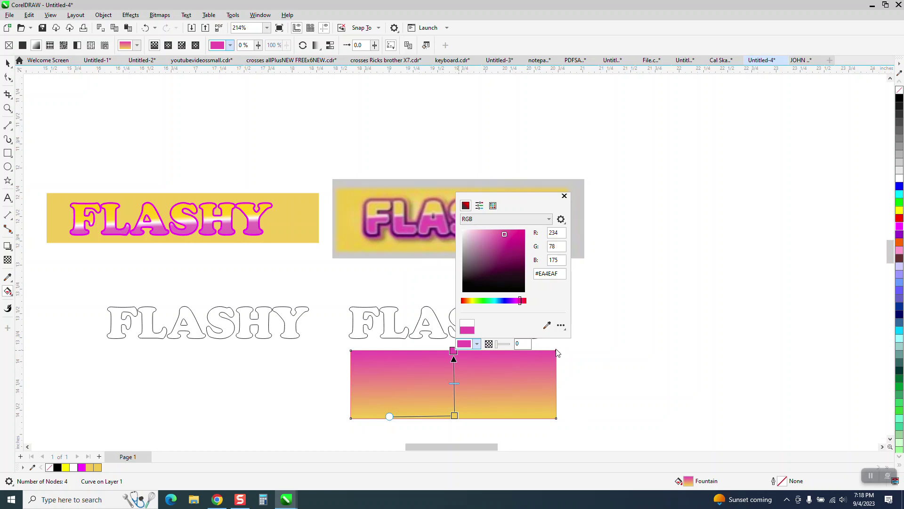
click(565, 196)
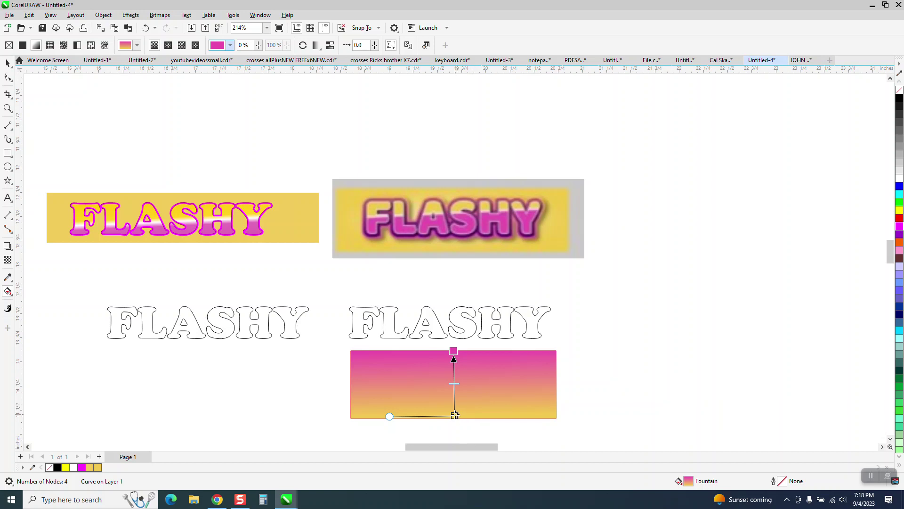
drag(454, 351, 457, 454)
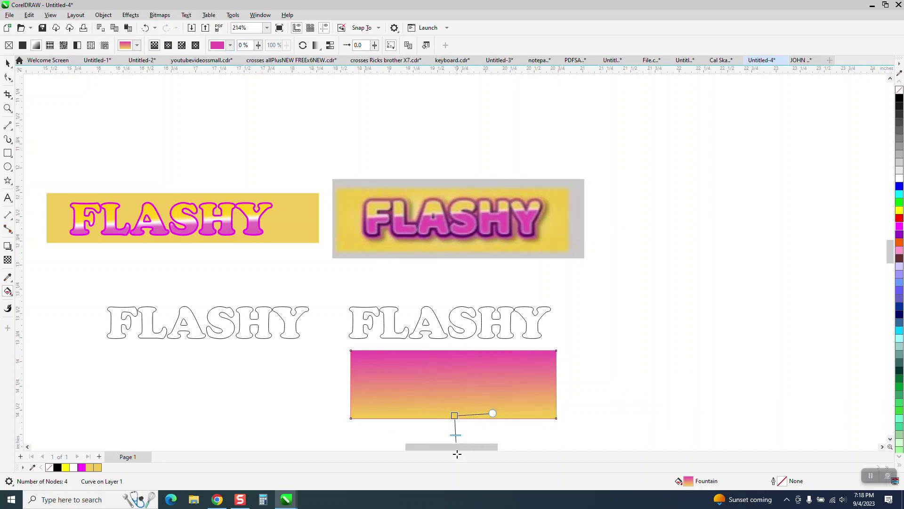
drag(454, 415, 452, 357)
- Undo the accidental solid magenta fill on the rectangle
scroll(460, 436, down, 2)
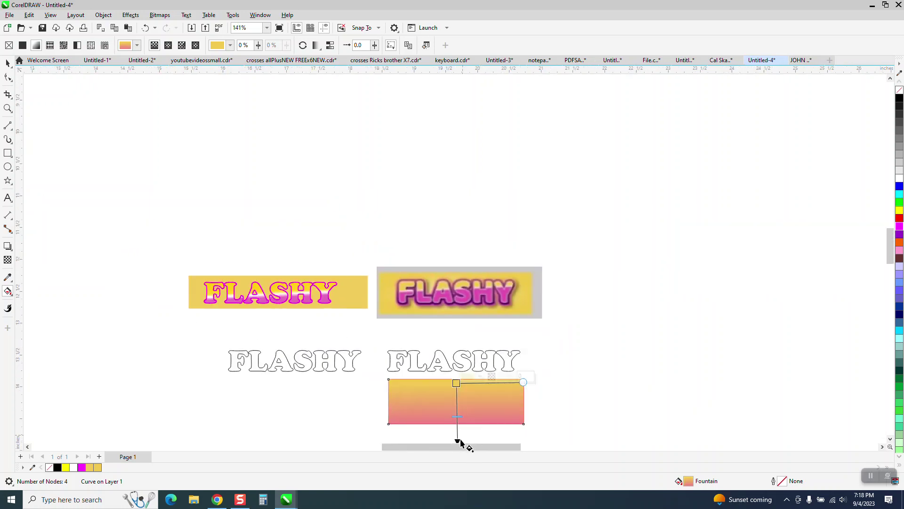
scroll(890, 264, down, 3)
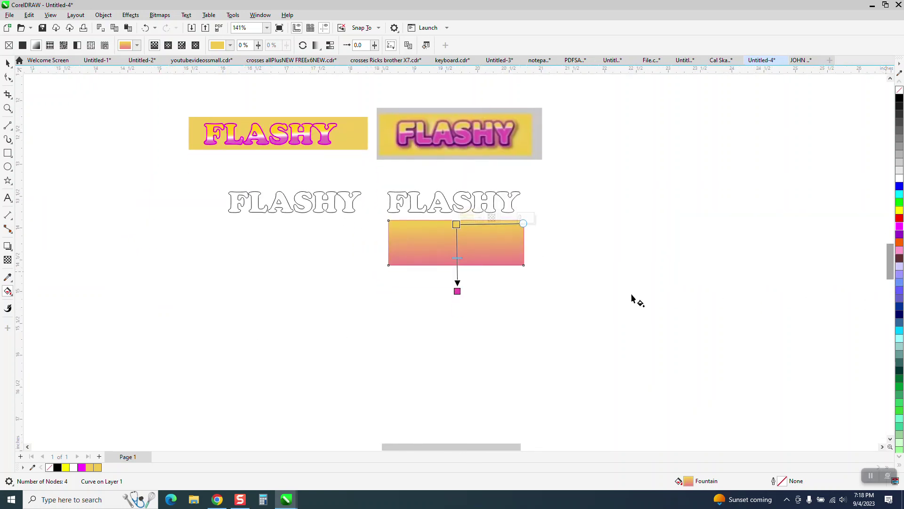
drag(457, 290, 456, 265)
click(145, 27)
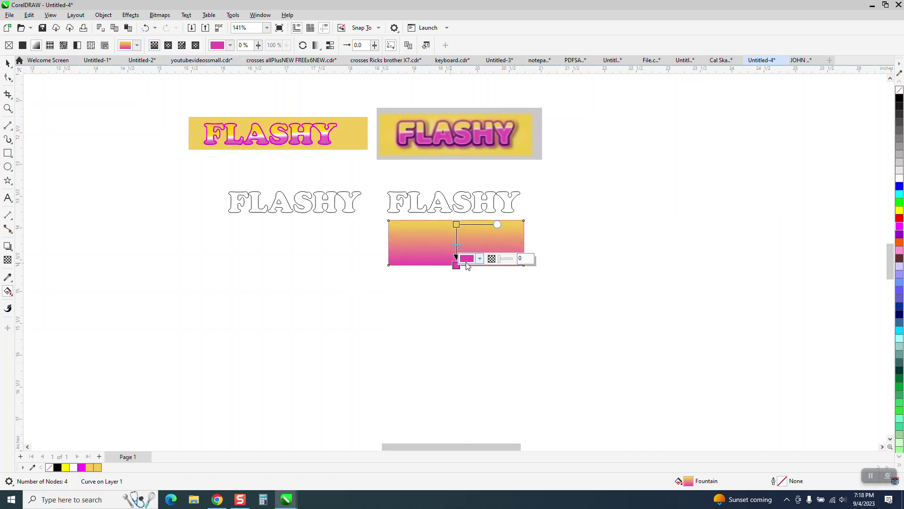
- Drag the gradient's gold start node exactly onto the rectangle's top edge
click(8, 108)
drag(359, 207, 554, 279)
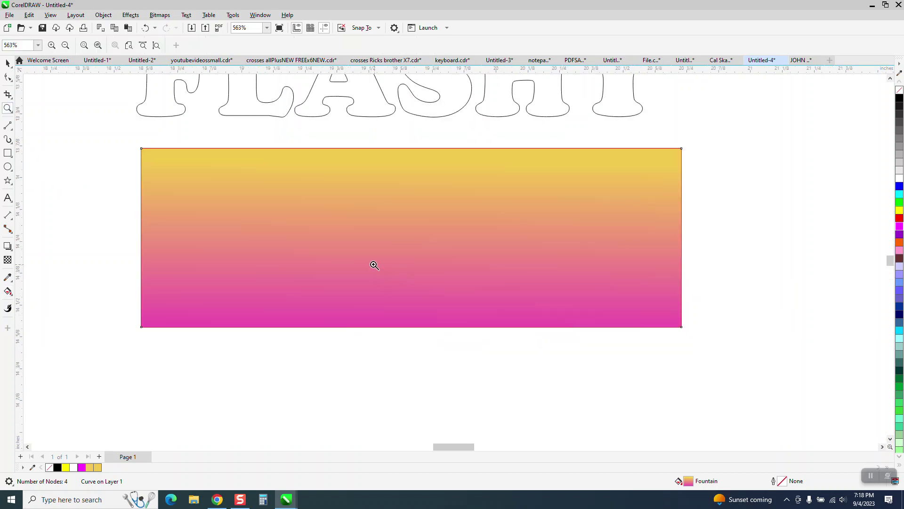
scroll(374, 266, down, 4)
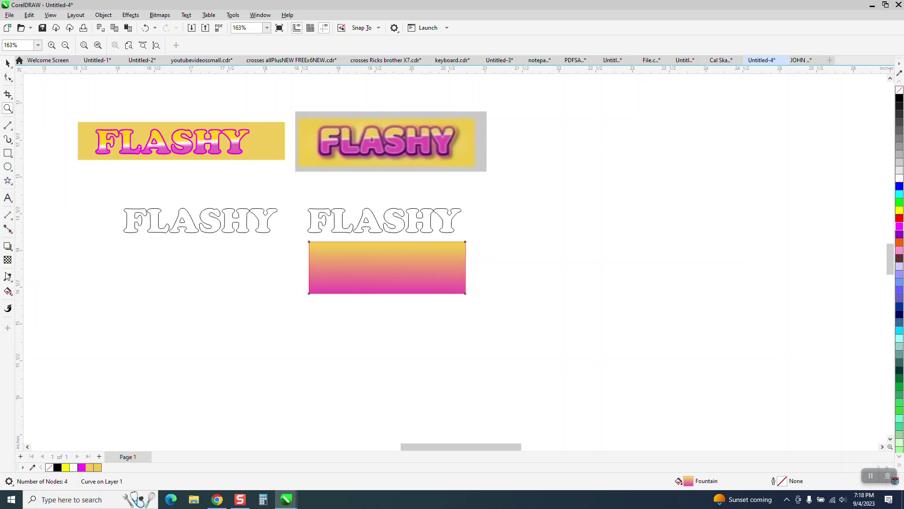
click(7, 291)
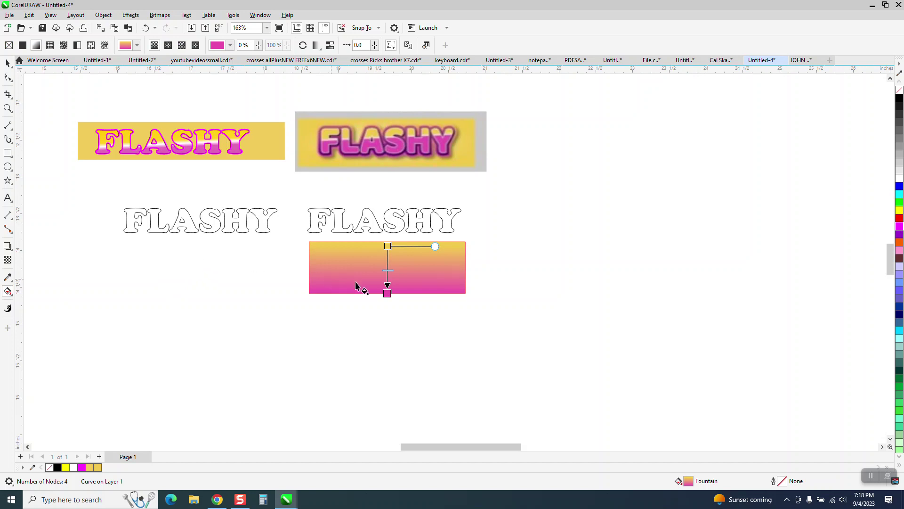
click(7, 108)
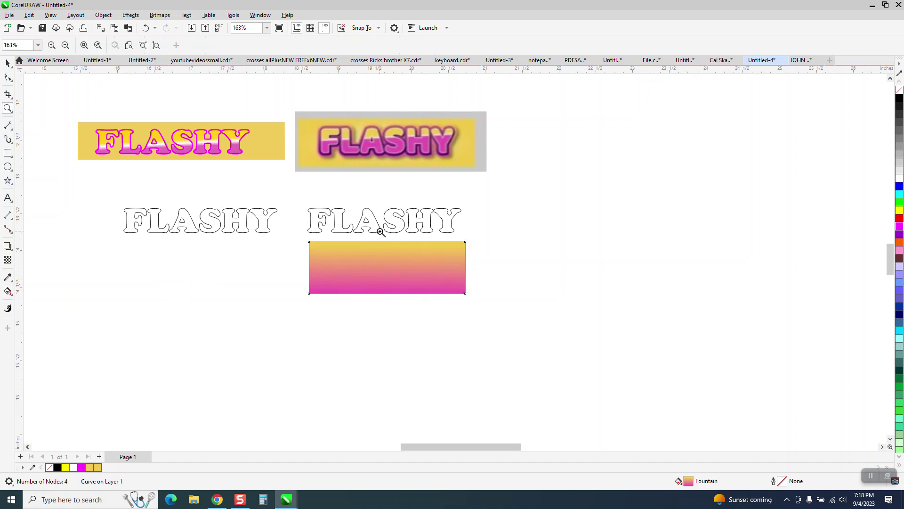
drag(306, 255, 501, 302)
click(8, 291)
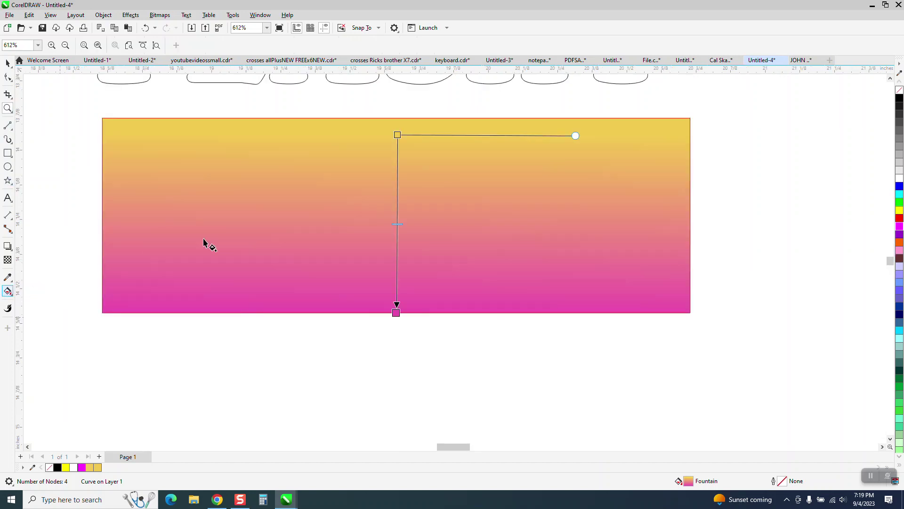
drag(396, 135, 392, 118)
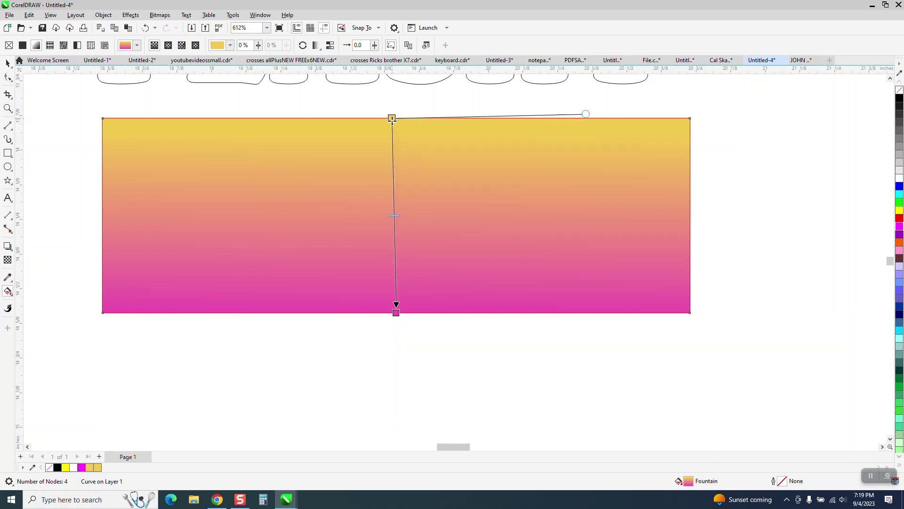
- Add a white stop mid-gradient, plus extra stops just above and below it
double_click(394, 221)
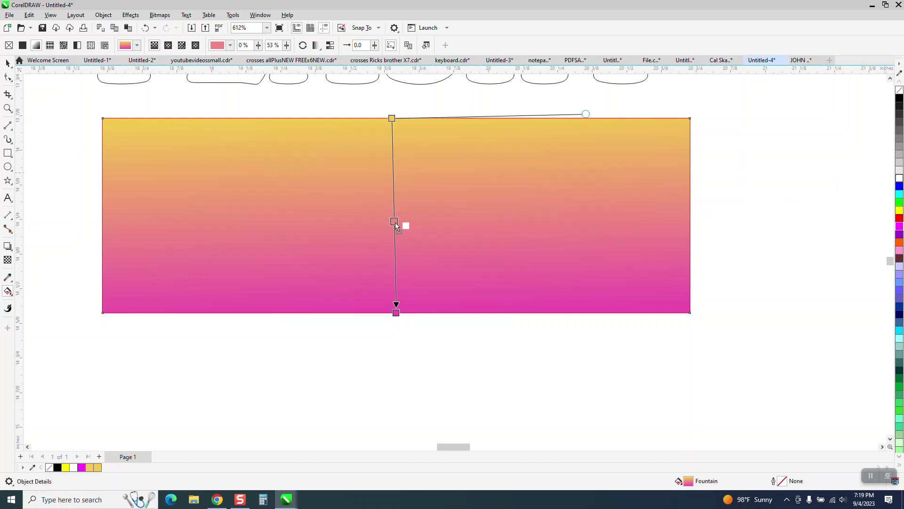
click(405, 226)
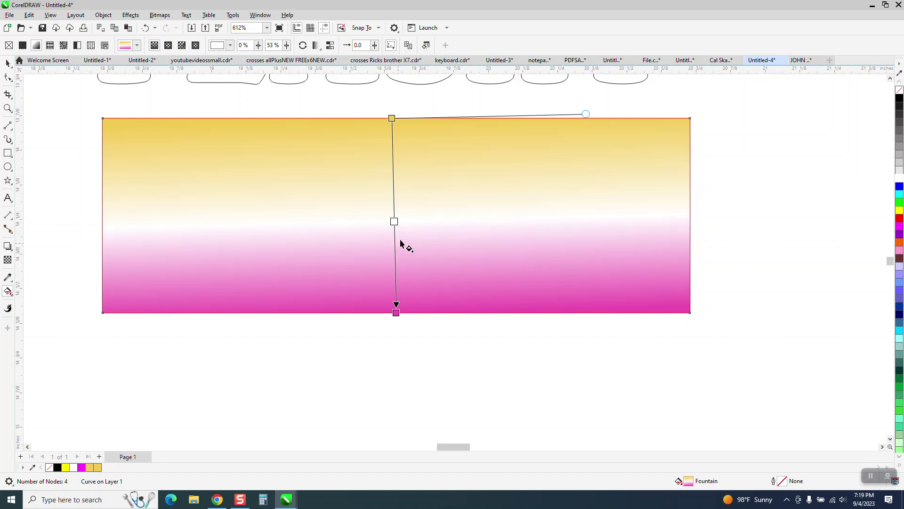
double_click(393, 208)
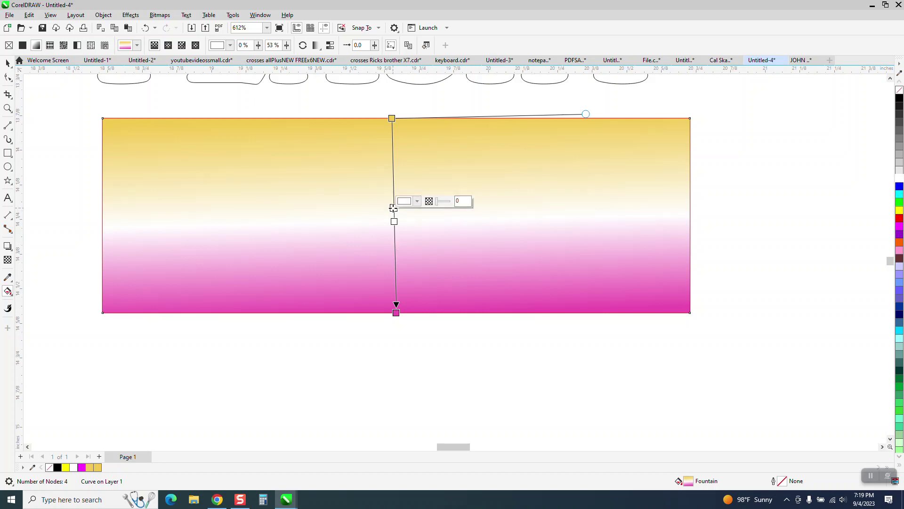
double_click(395, 233)
scroll(417, 312, down, 1)
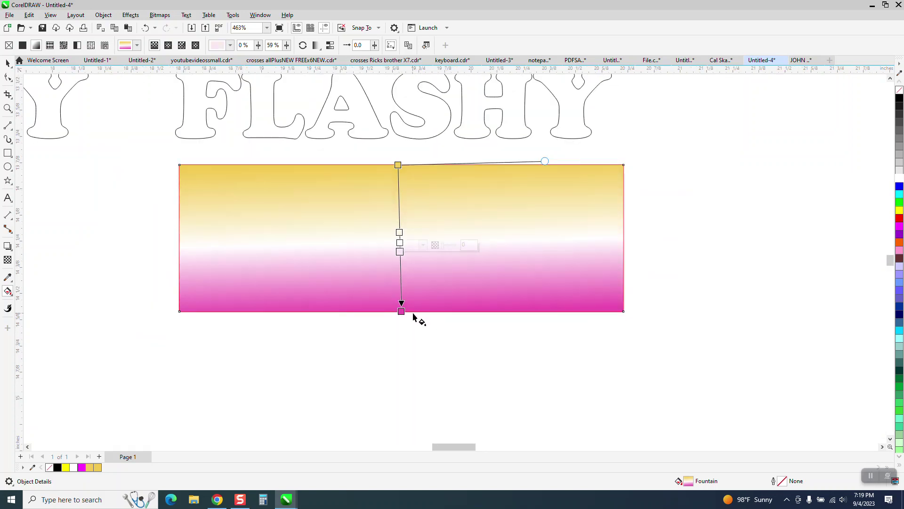
scroll(414, 312, down, 2)
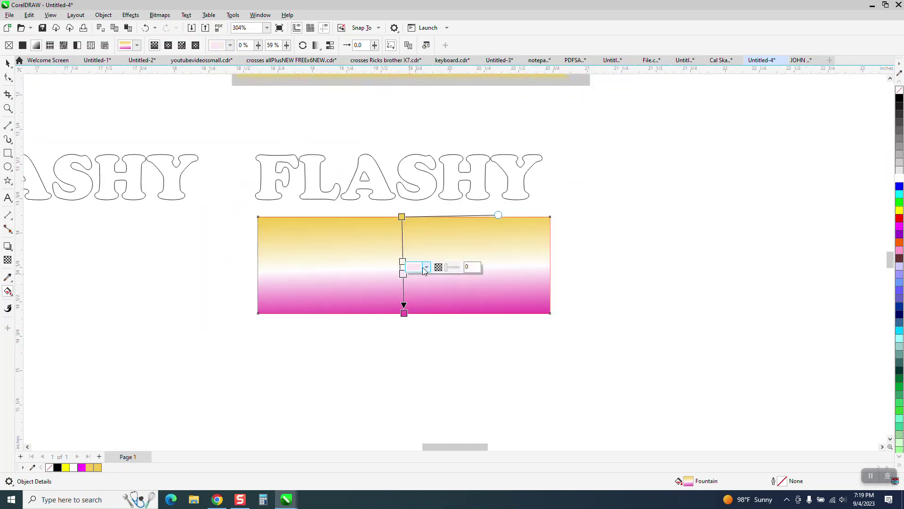
click(426, 268)
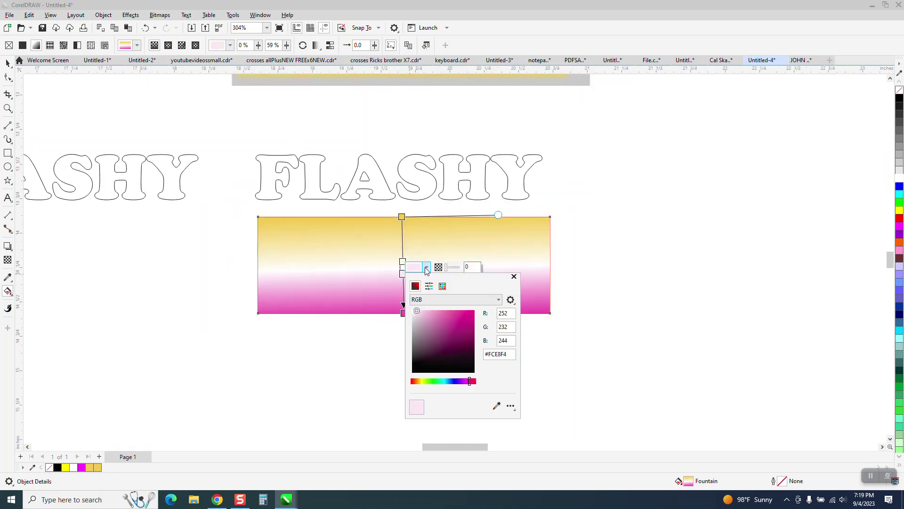
click(497, 406)
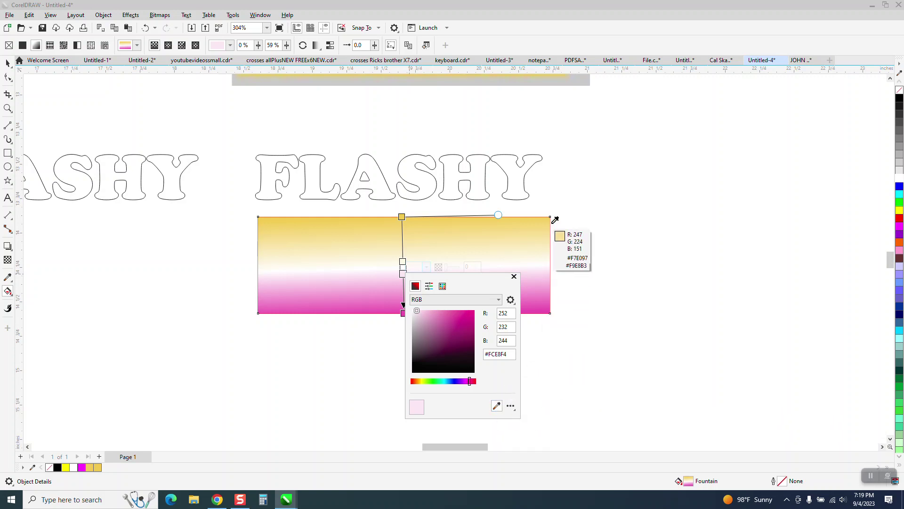
click(867, 272)
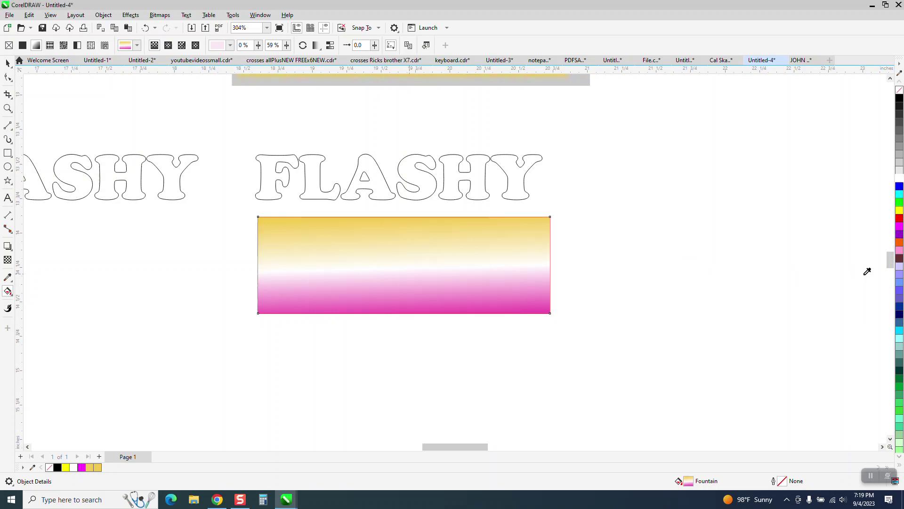
drag(890, 267, 890, 264)
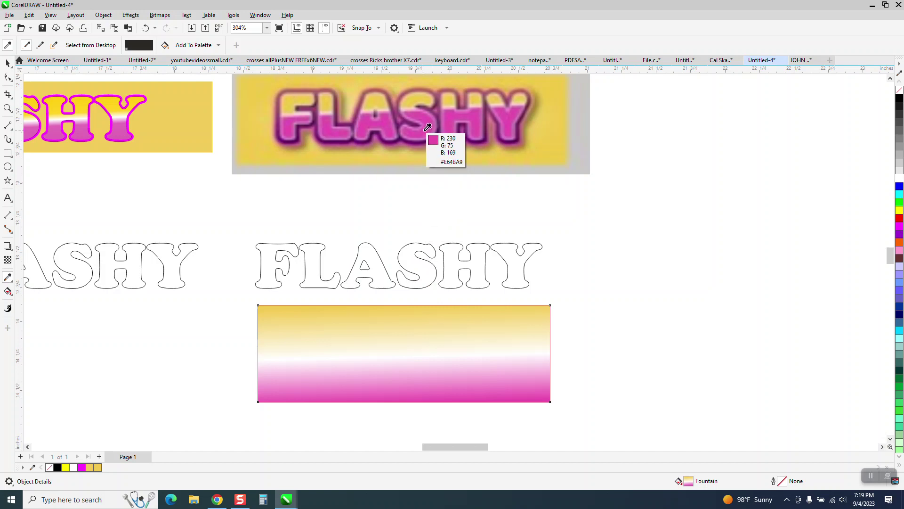
- Recolour the stop above the white band with pink #E152AC sampled from the FLASHY reference
click(7, 291)
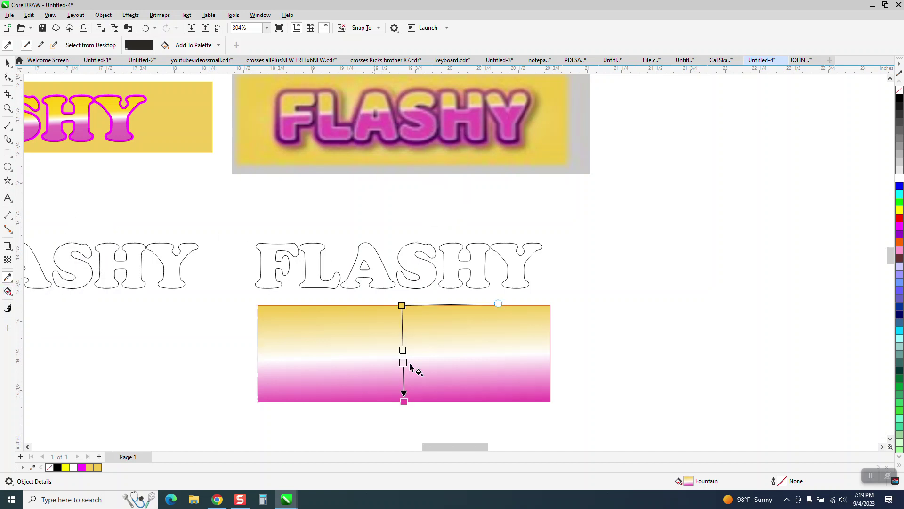
click(404, 349)
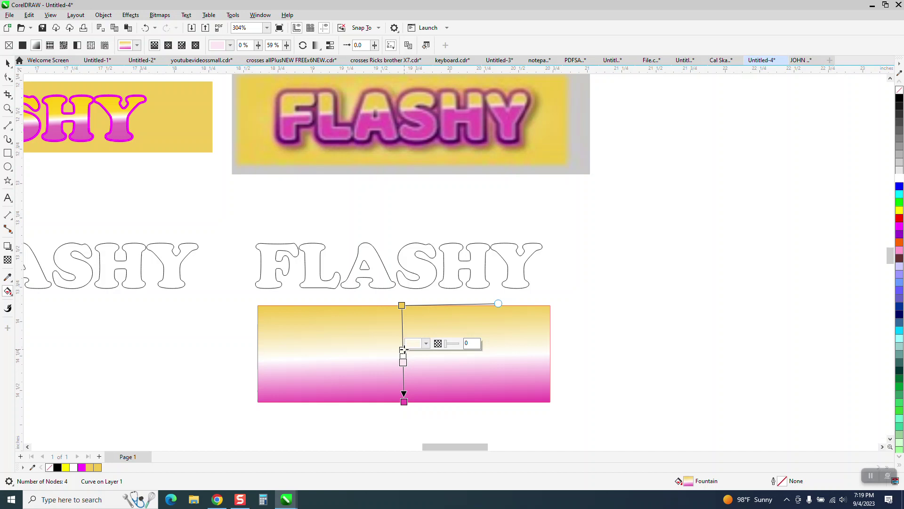
click(436, 346)
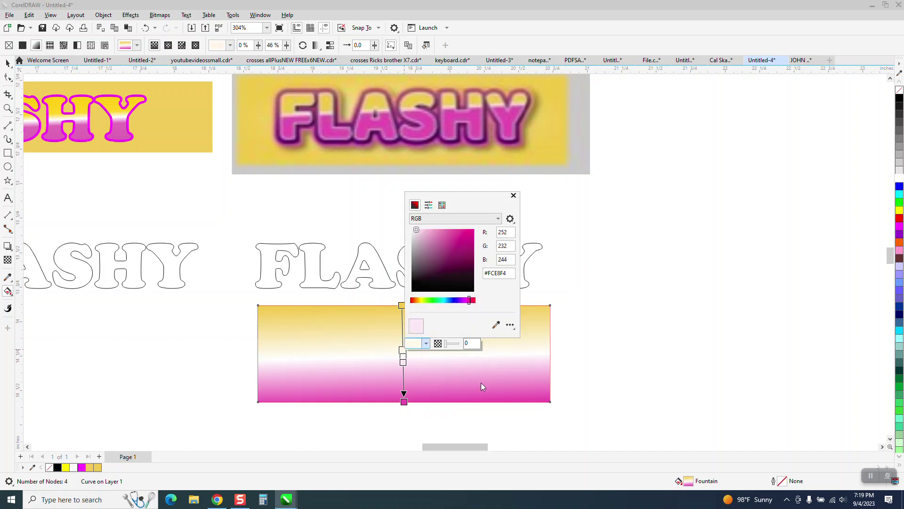
click(495, 325)
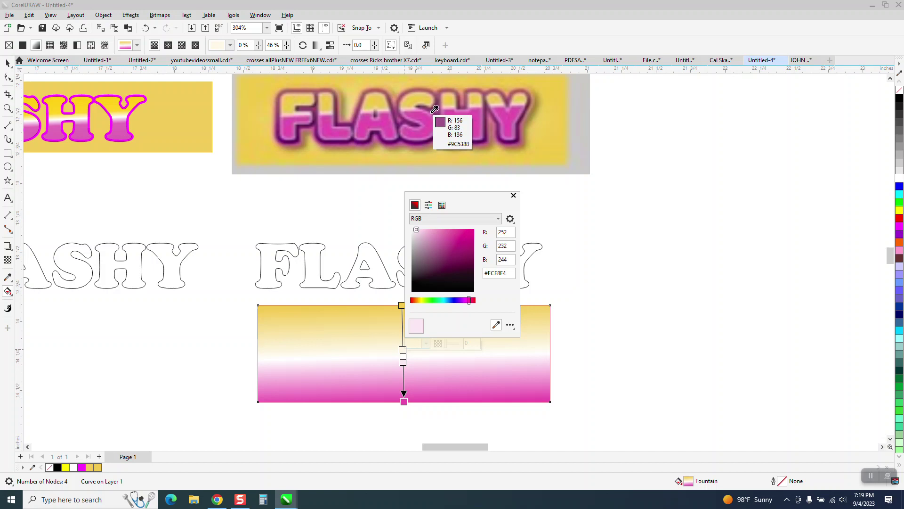
click(419, 101)
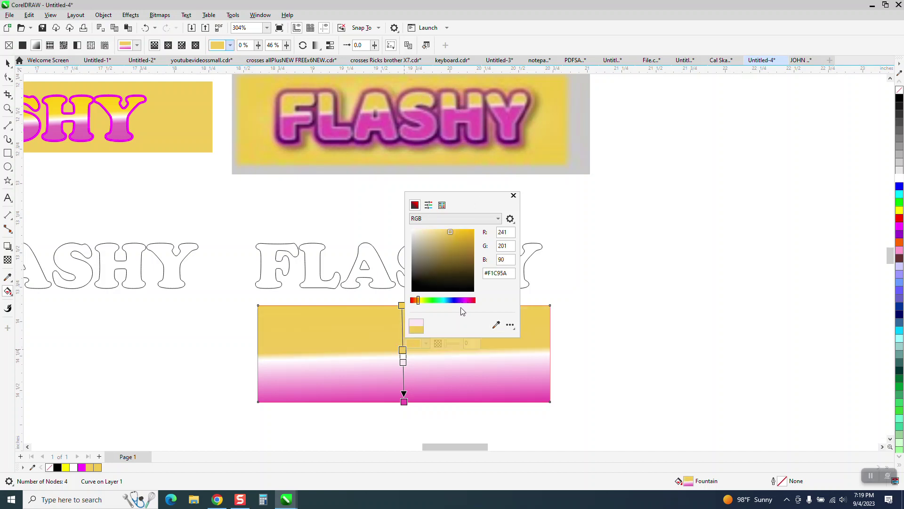
click(496, 325)
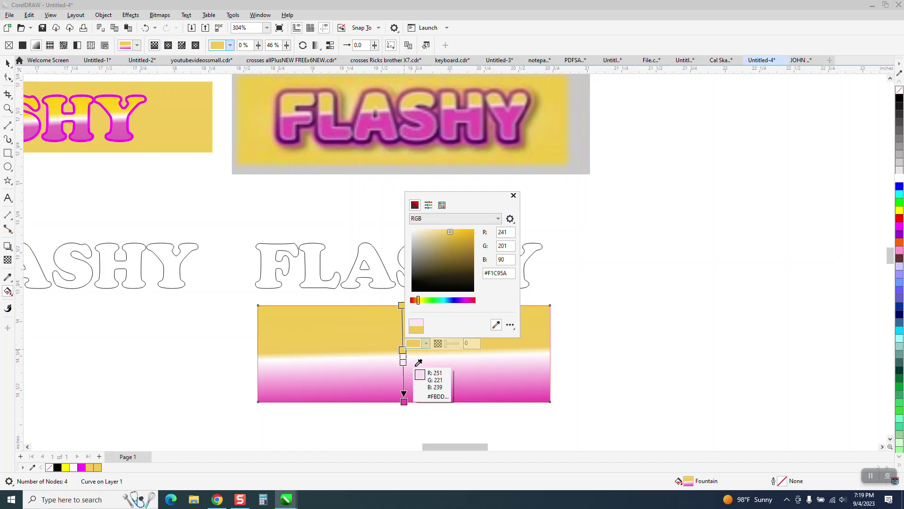
click(477, 134)
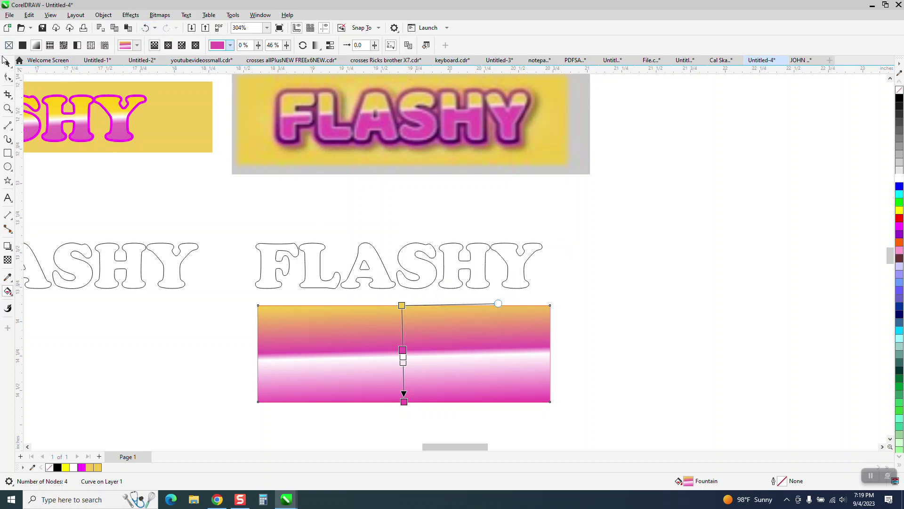
click(8, 64)
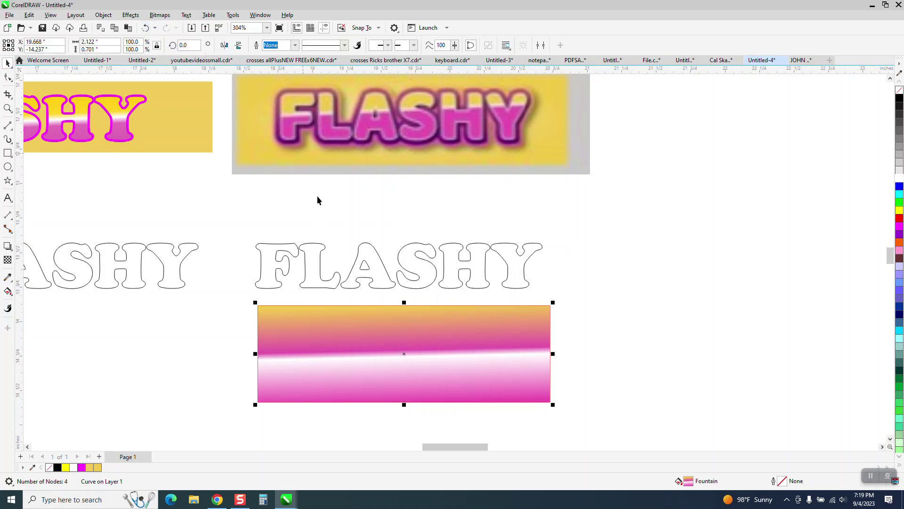
- Set the lower gradient stop to pink sampled from the reference image
click(14, 295)
click(43, 291)
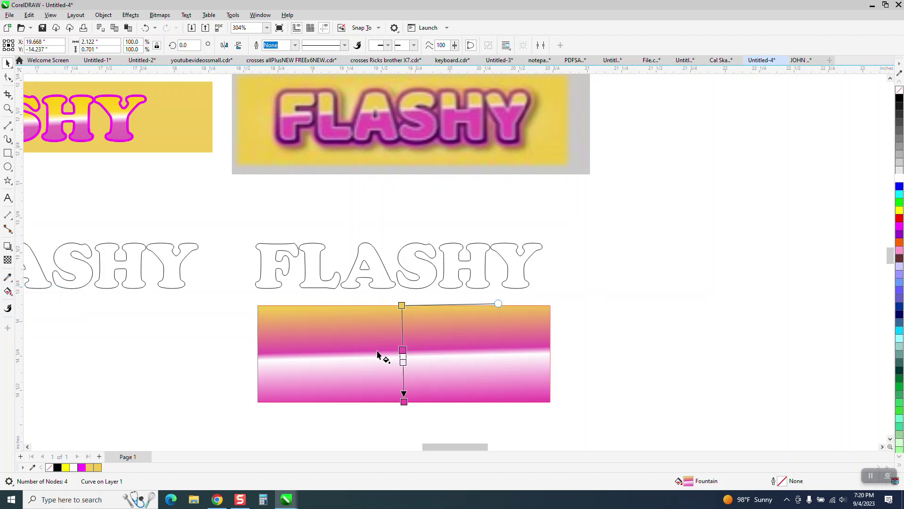
click(403, 362)
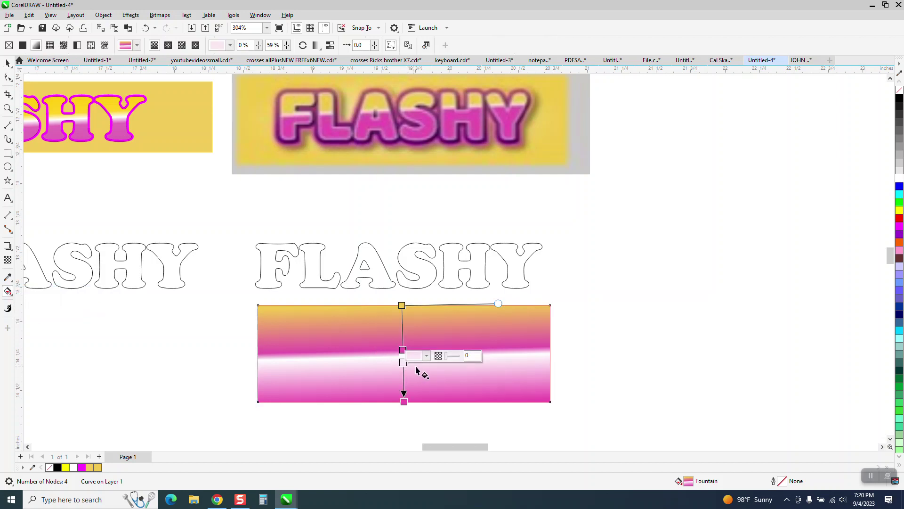
click(426, 357)
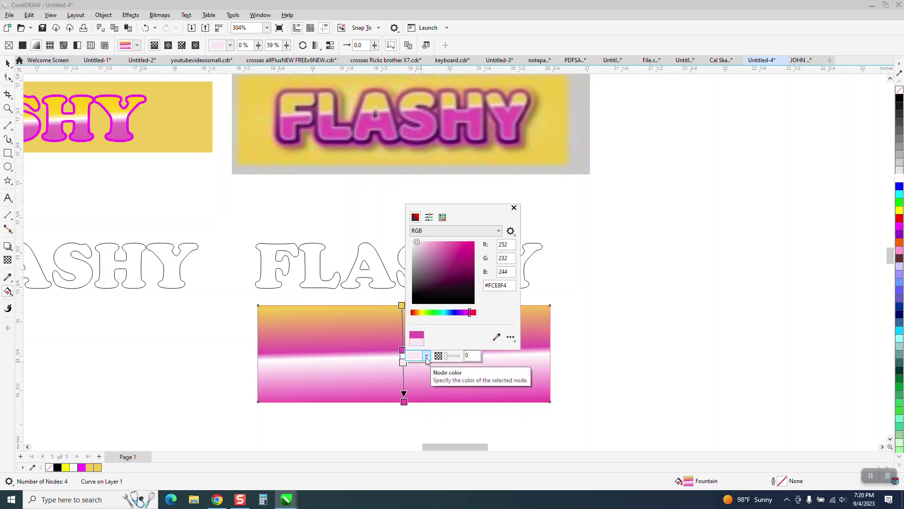
click(497, 337)
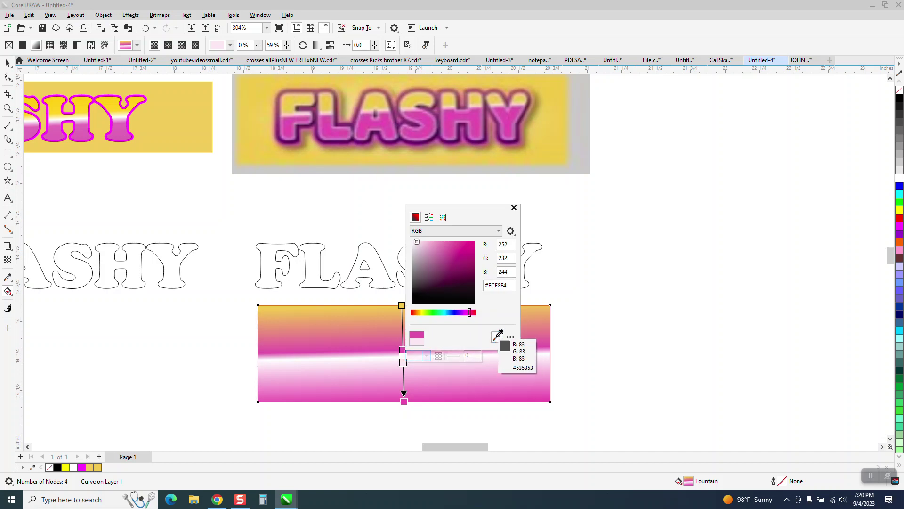
click(426, 120)
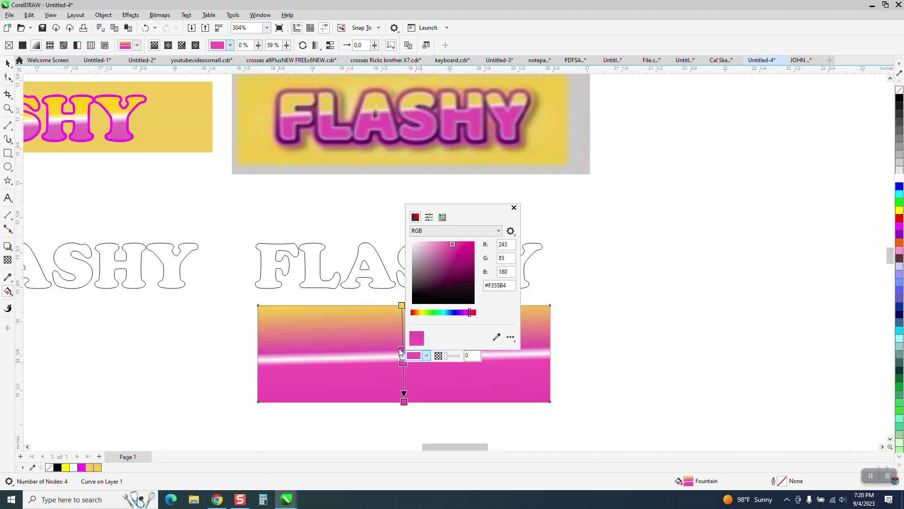
click(514, 207)
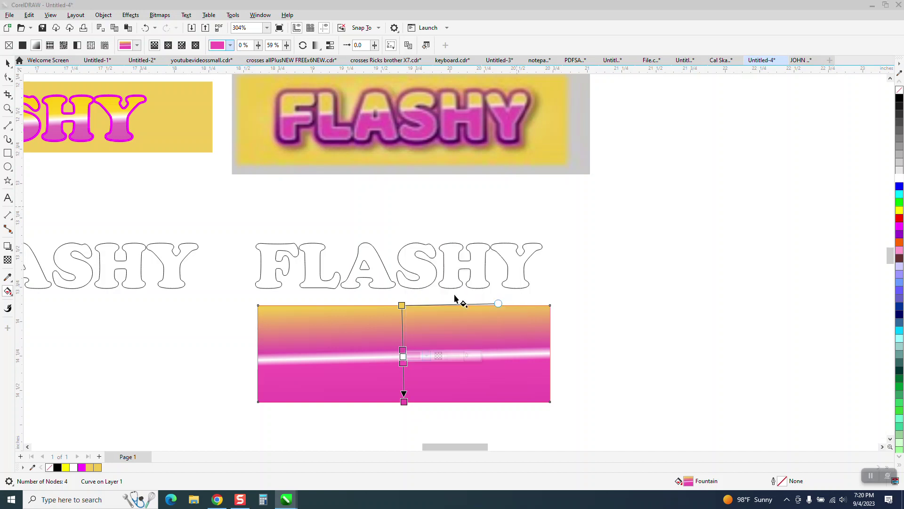
- Set the stop above the white band to reference gold #F2C850
click(402, 349)
click(426, 343)
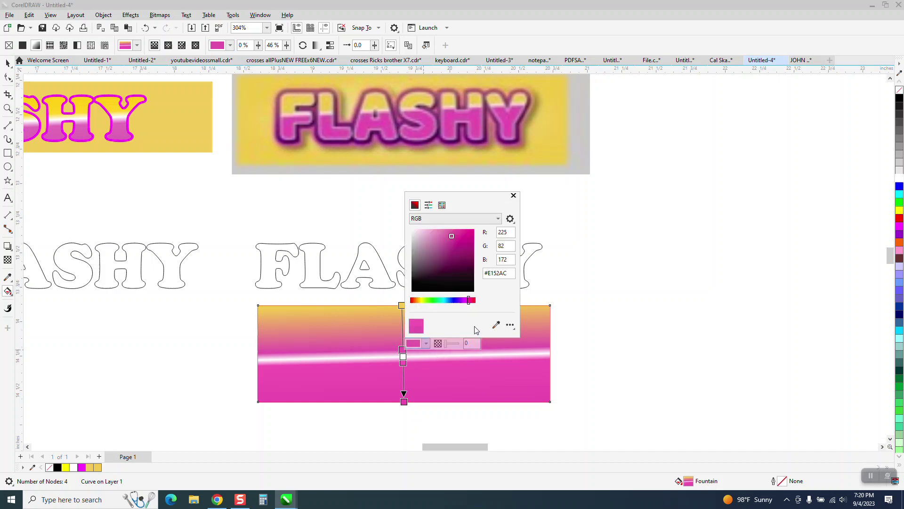
click(497, 323)
click(277, 158)
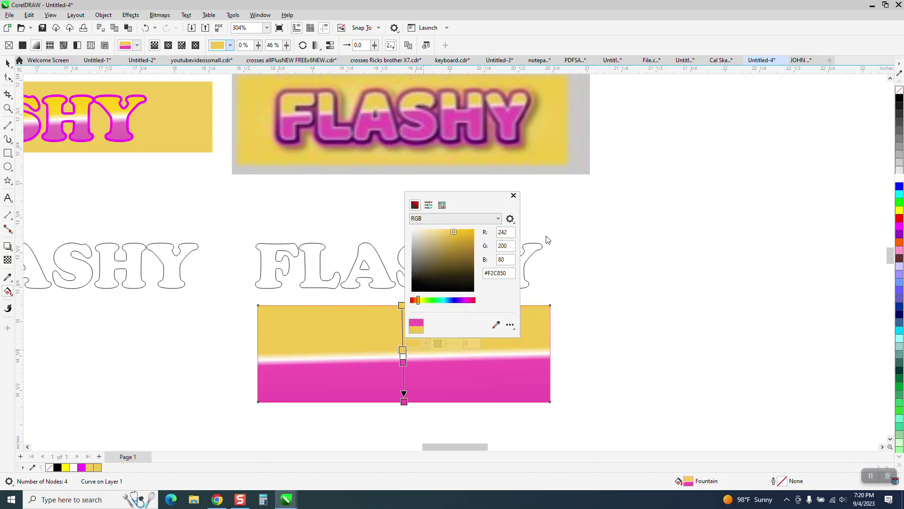
click(513, 196)
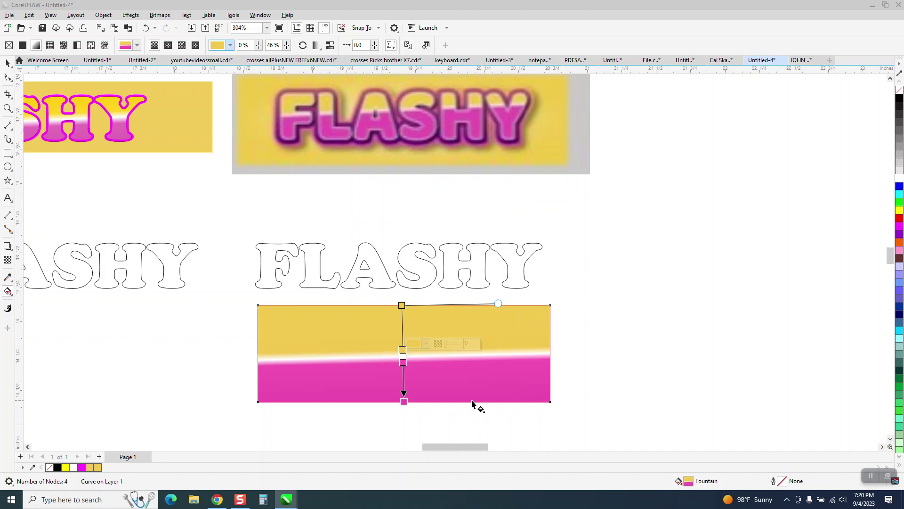
- Draw and undo a rectangle over the gradient box, then zoom in on the box
click(7, 153)
drag(258, 306, 545, 410)
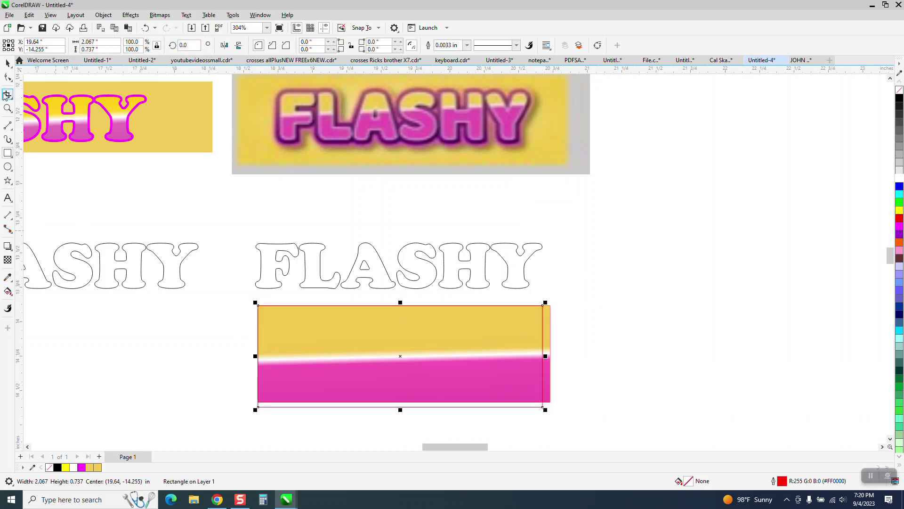
click(146, 28)
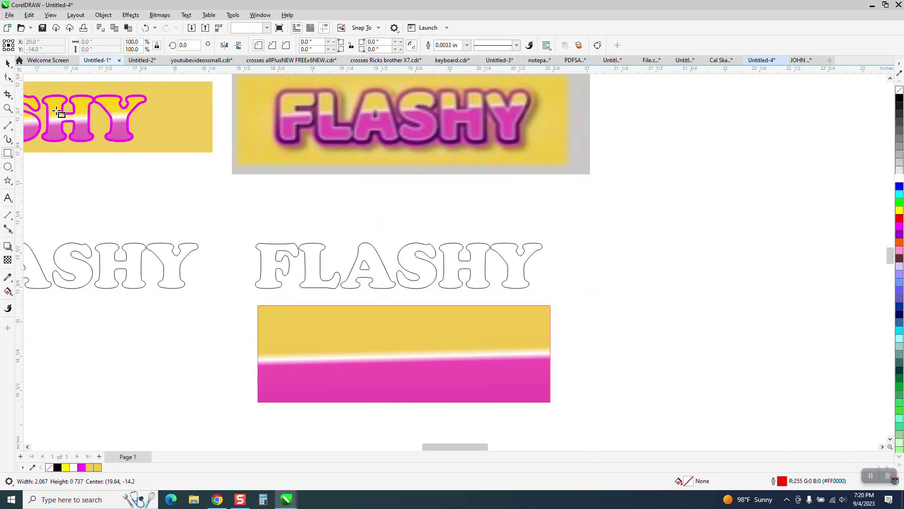
click(8, 109)
drag(243, 322, 579, 397)
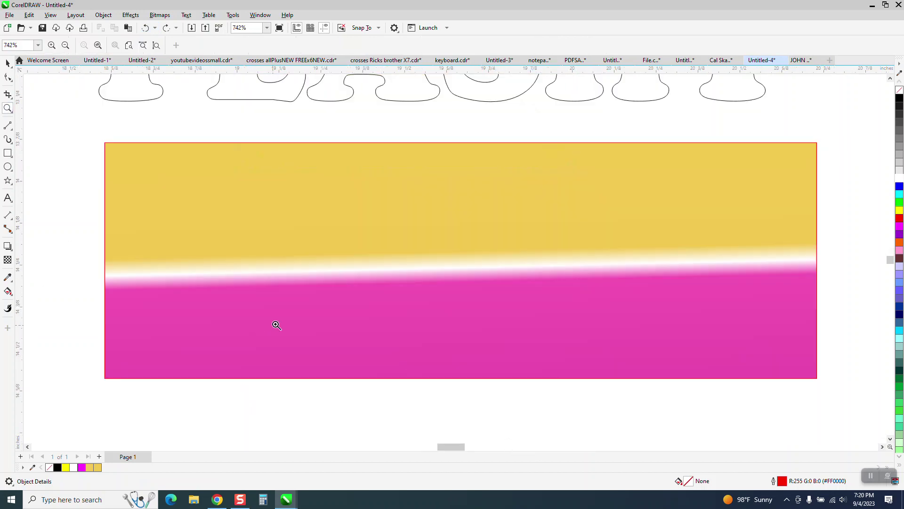
scroll(279, 309, down, 1)
scroll(383, 286, down, 2)
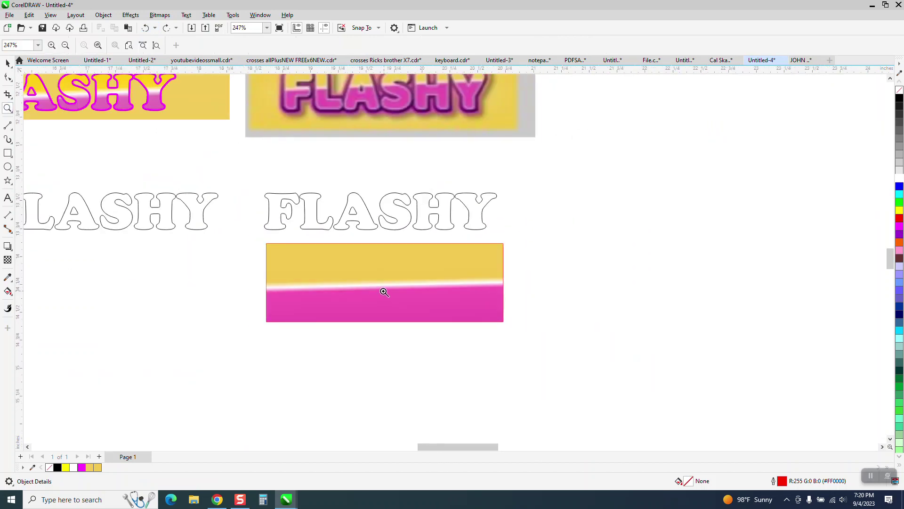
drag(261, 272, 515, 302)
scroll(360, 303, down, 4)
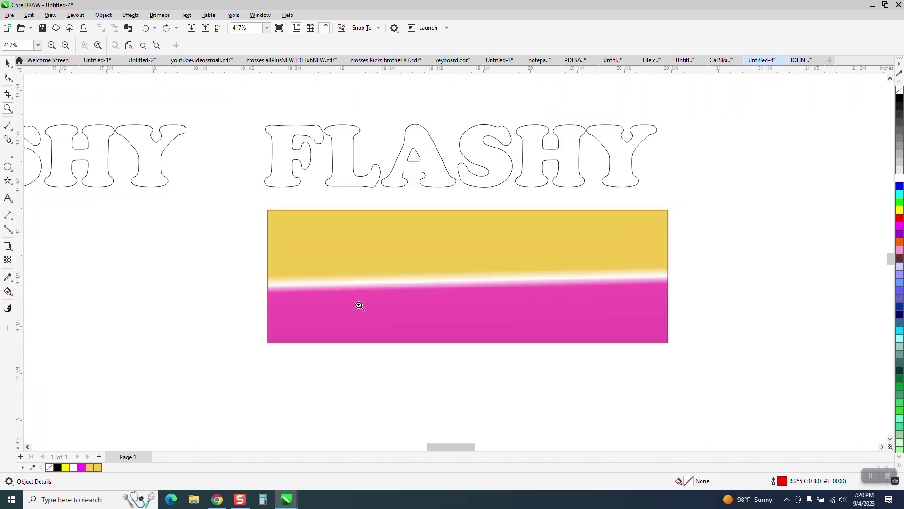
- Cover the box with a solid gold (#F2CA50) Smart Fill shape
click(8, 60)
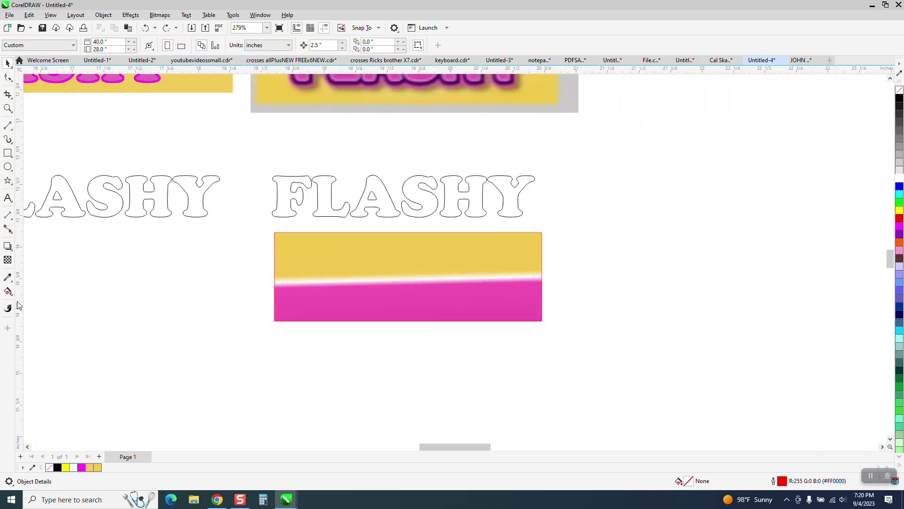
click(7, 291)
click(60, 301)
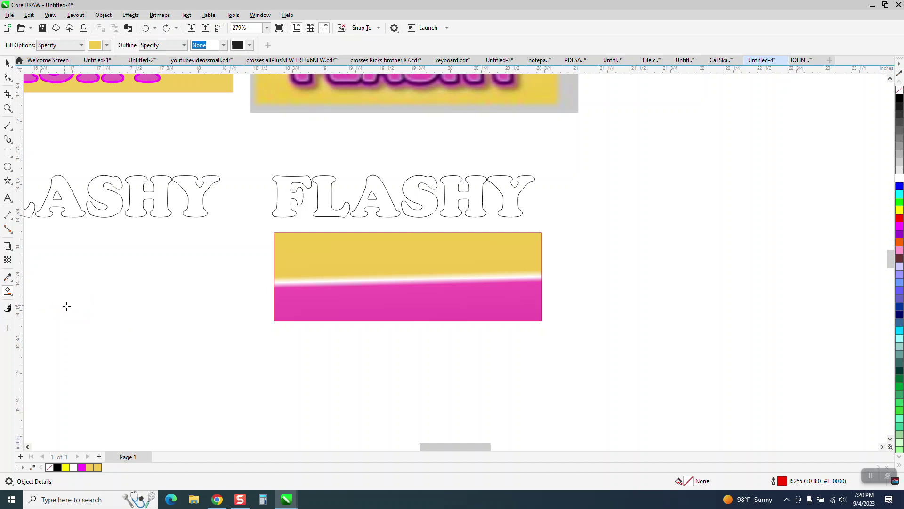
click(355, 295)
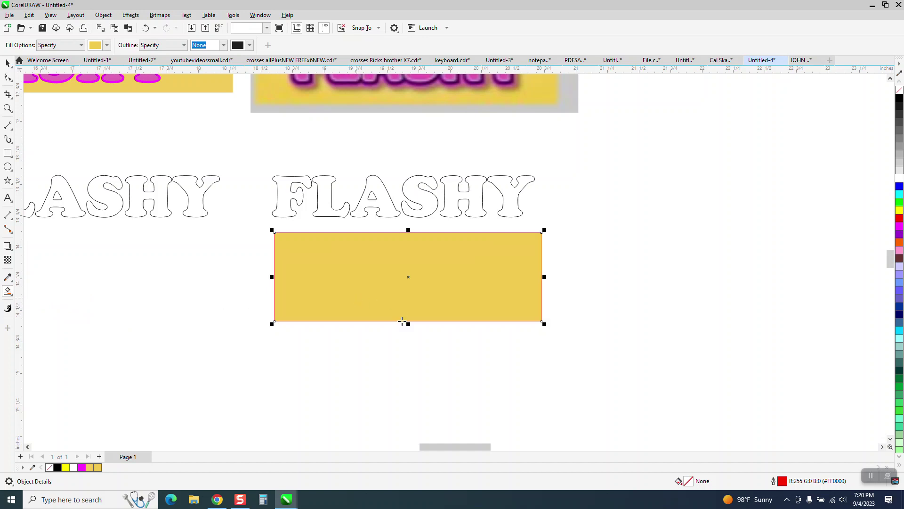
- Undo the gold Smart Fill shape and turn on Smooth for the box's fountain fill
click(145, 28)
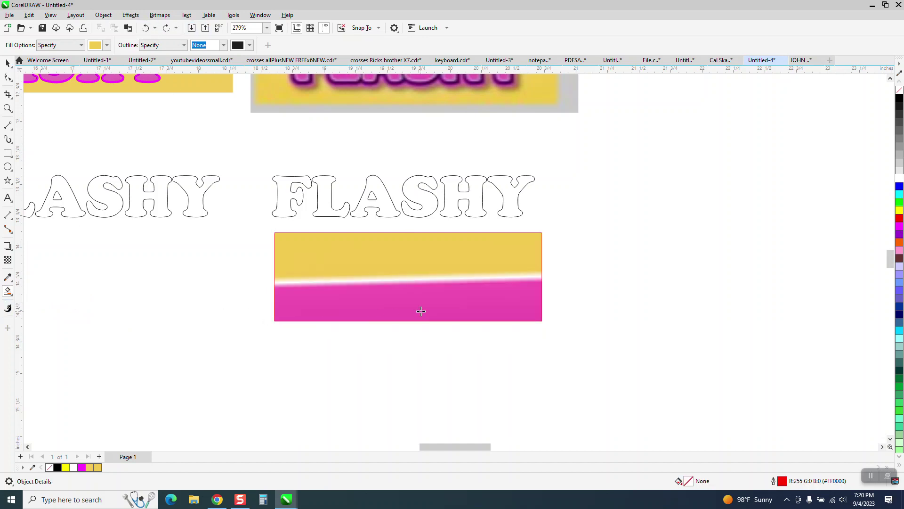
click(13, 295)
click(47, 291)
click(377, 292)
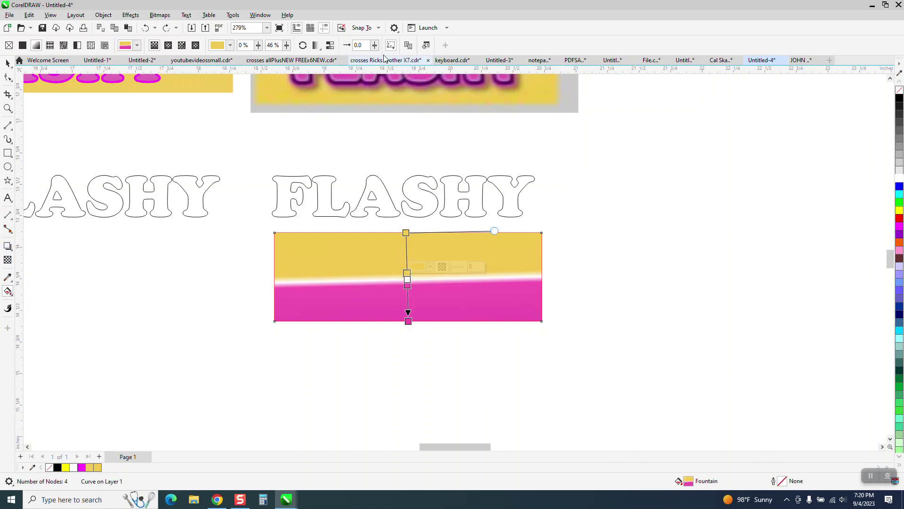
click(330, 45)
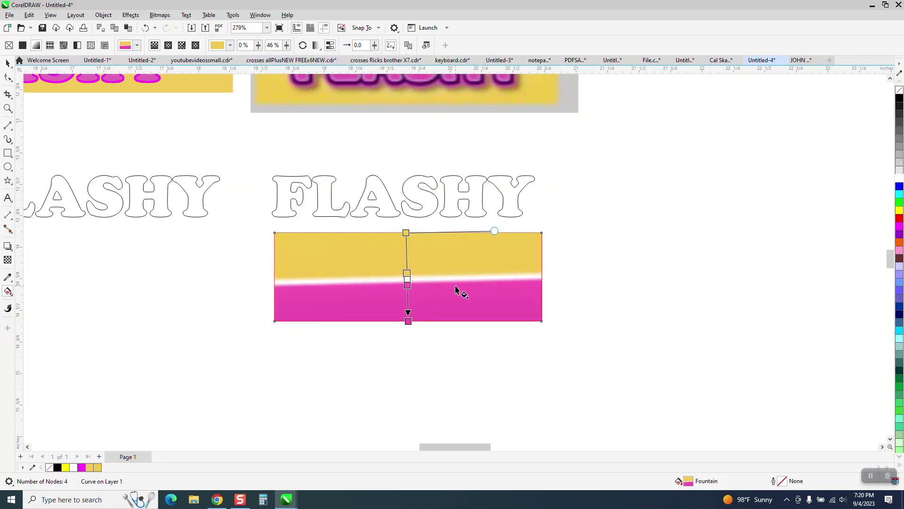
- Rotate the gradient box about 3.8° using a corner handle, then deselect it
click(8, 63)
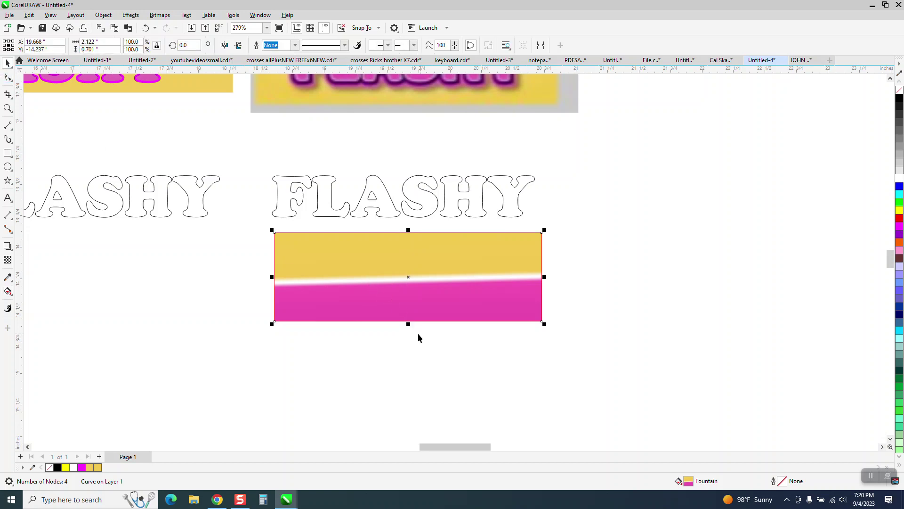
click(430, 279)
drag(544, 228, 543, 221)
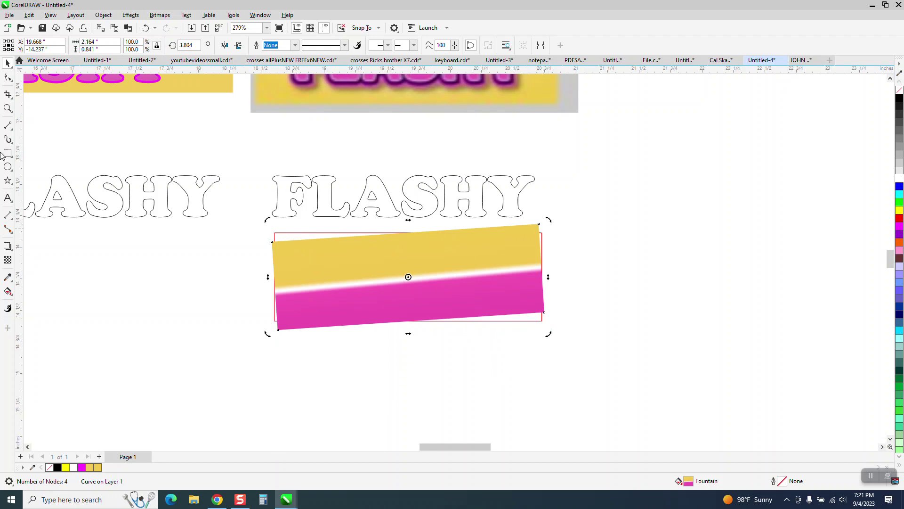
click(294, 233)
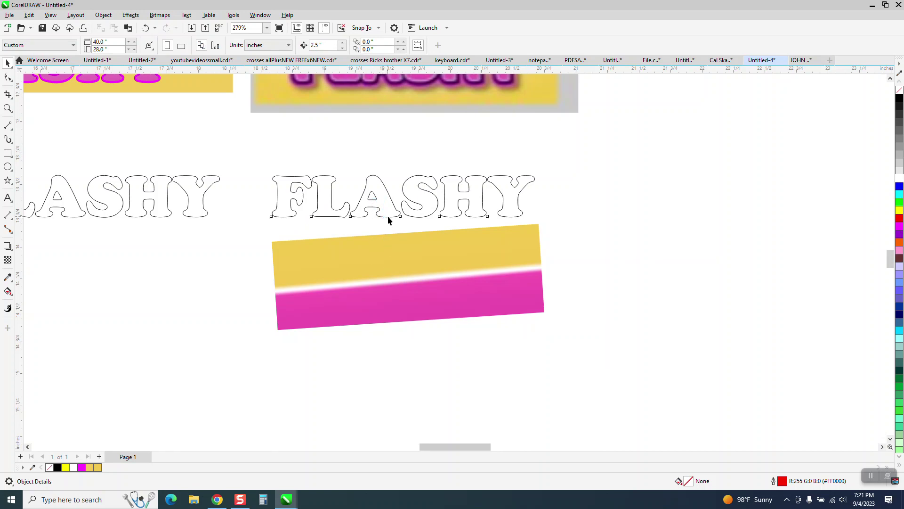
- Move the FLASHY outline text onto the gradient box and bring it in front of the box
drag(388, 216, 395, 298)
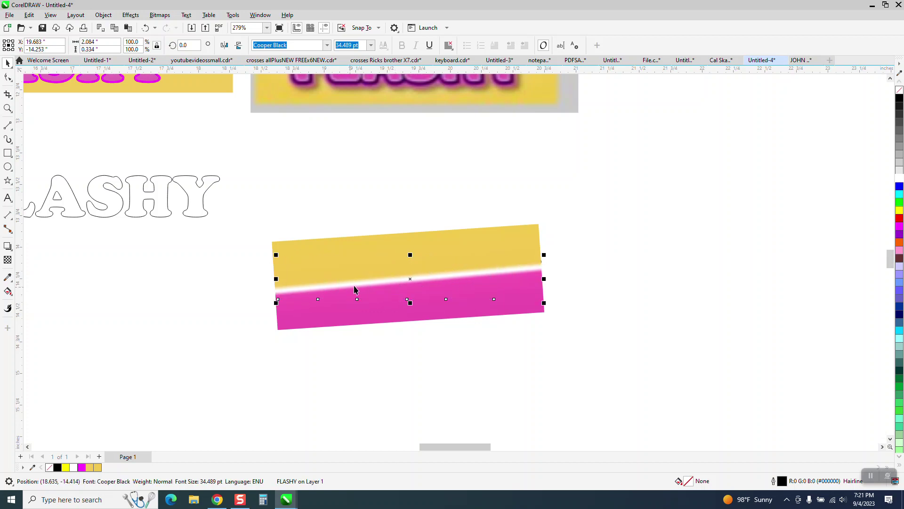
click(109, 16)
mouse_move(127, 168)
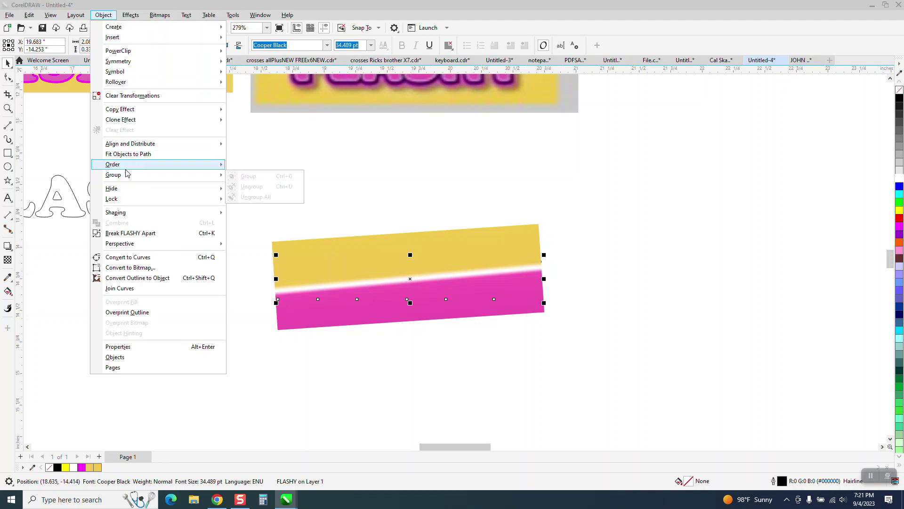
click(245, 167)
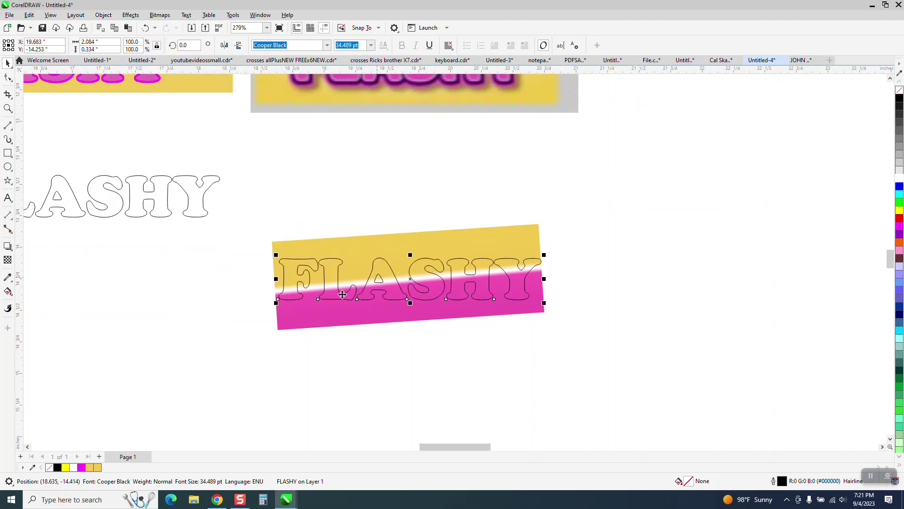
- Delete the stray ASHY text and duplicate the FLASHY outline text 2.5 inches to the right
drag(249, 200, 601, 374)
click(200, 196)
key(Delete)
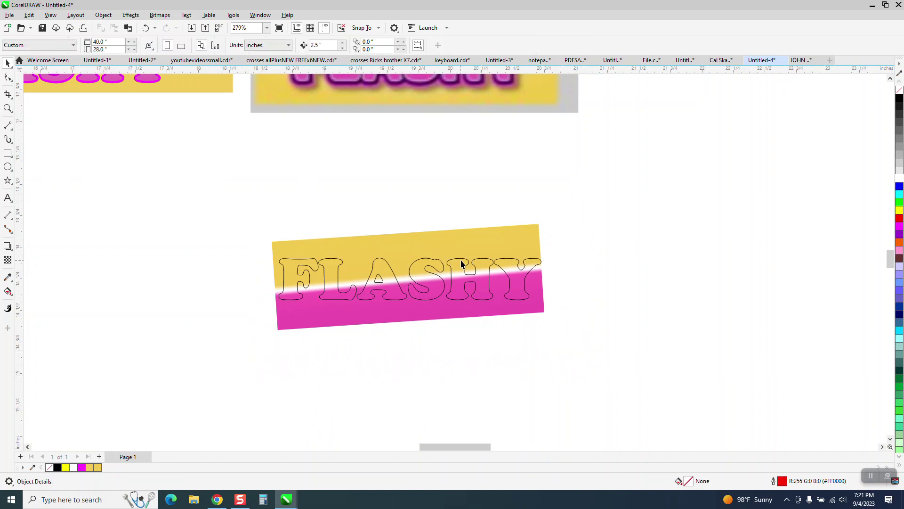
click(480, 259)
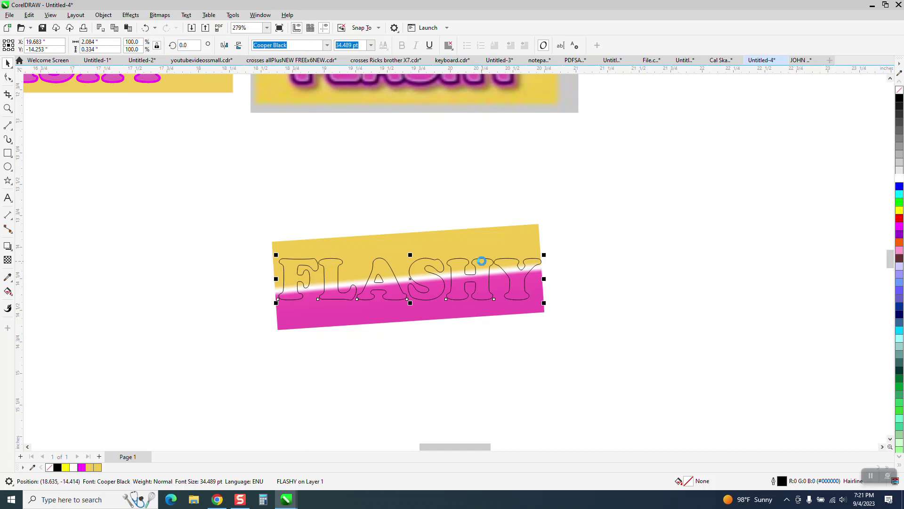
key(ctrl+d)
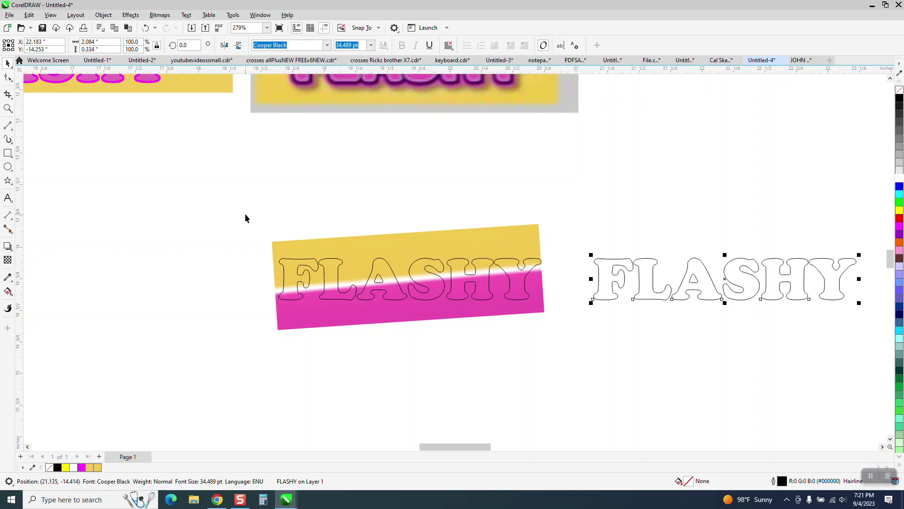
- Intersect the FLASHY text with the gradient box and nudge the gradient letters 2.5 inches left
drag(245, 215, 556, 380)
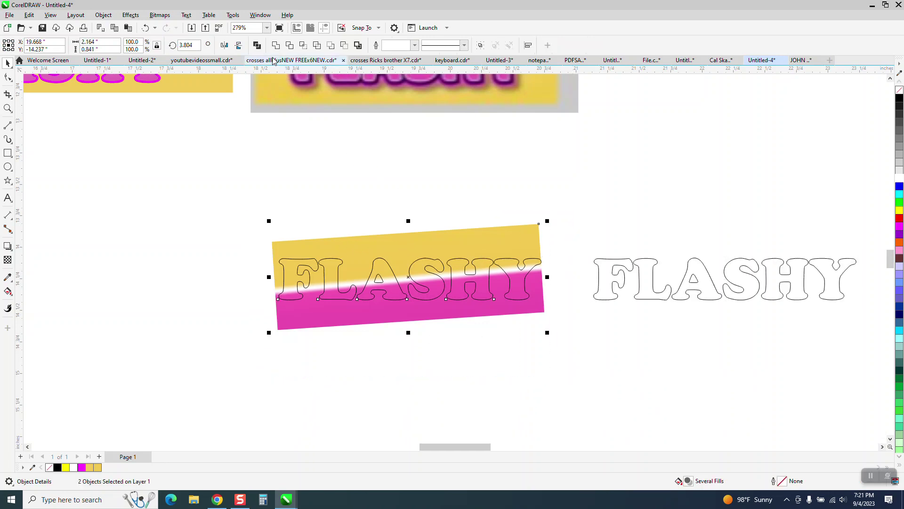
click(305, 47)
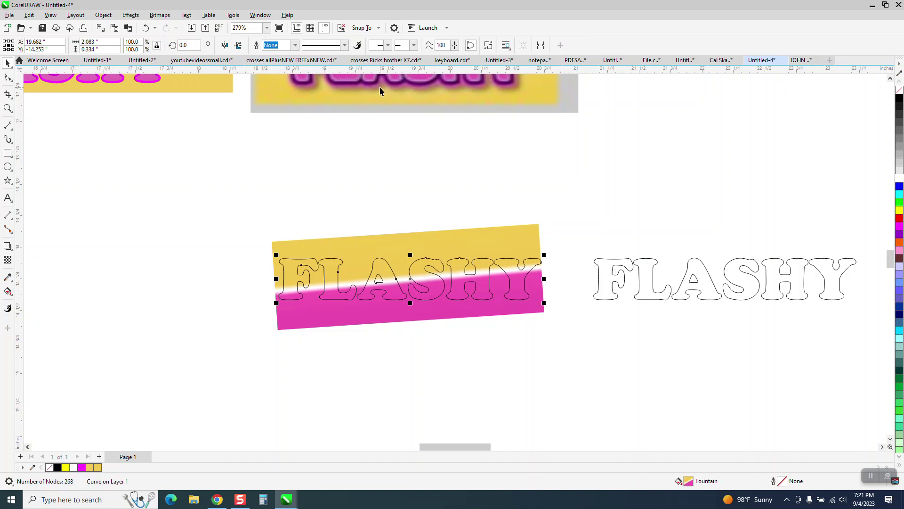
key(Left)
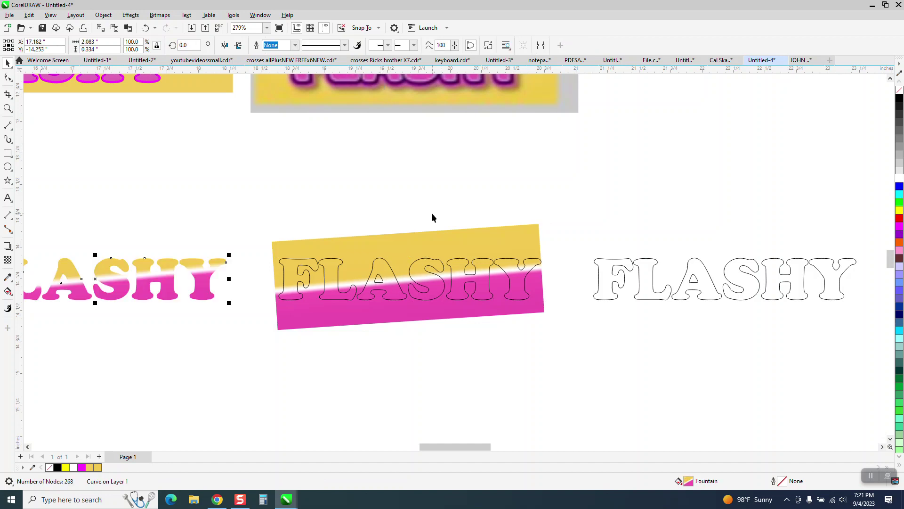
scroll(432, 213, down, 1)
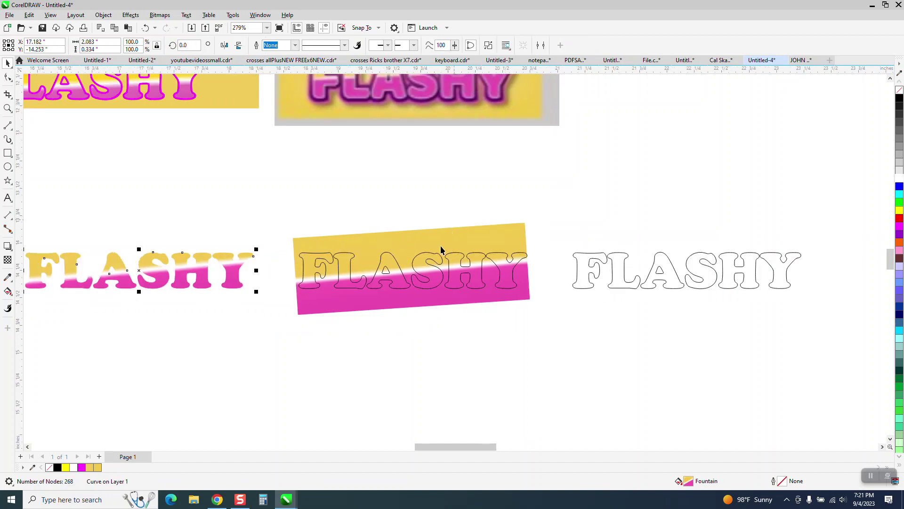
click(595, 282)
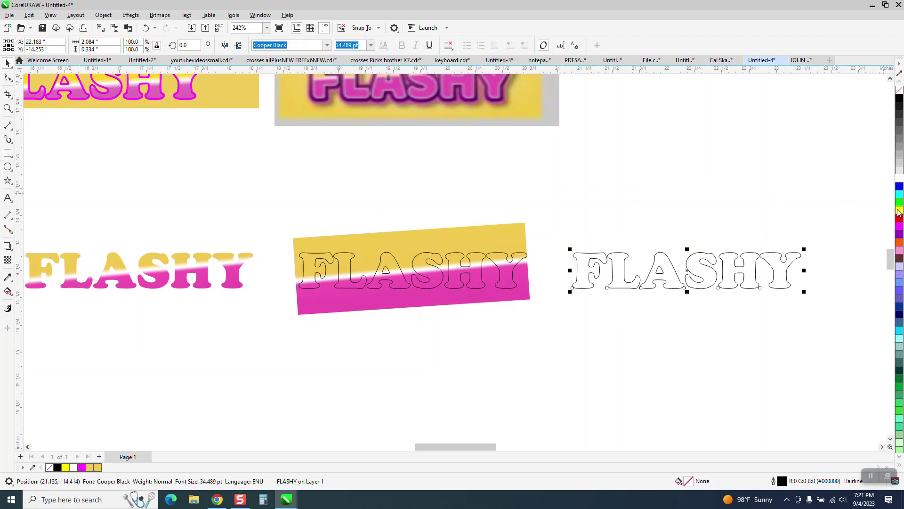
- Give the FLASHY copy a purple outline, convert it to curves and set a 0.028 in outline
right_click(900, 236)
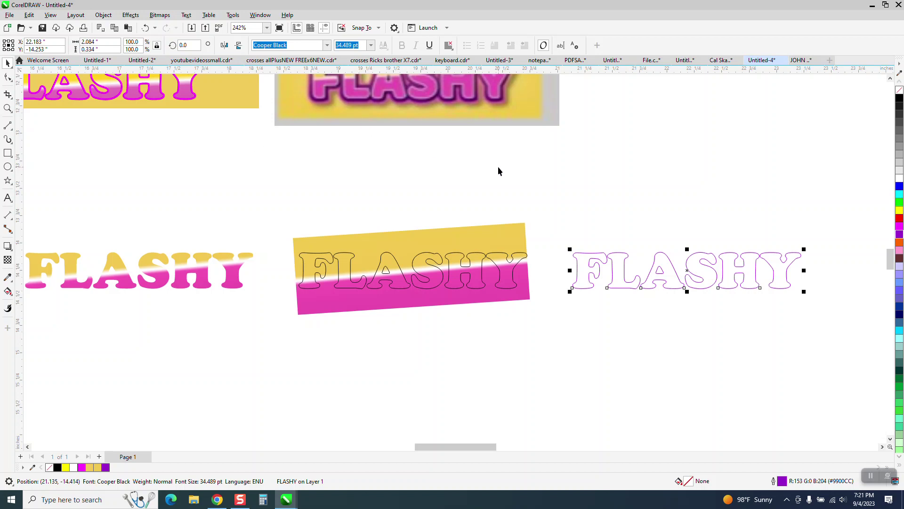
click(103, 15)
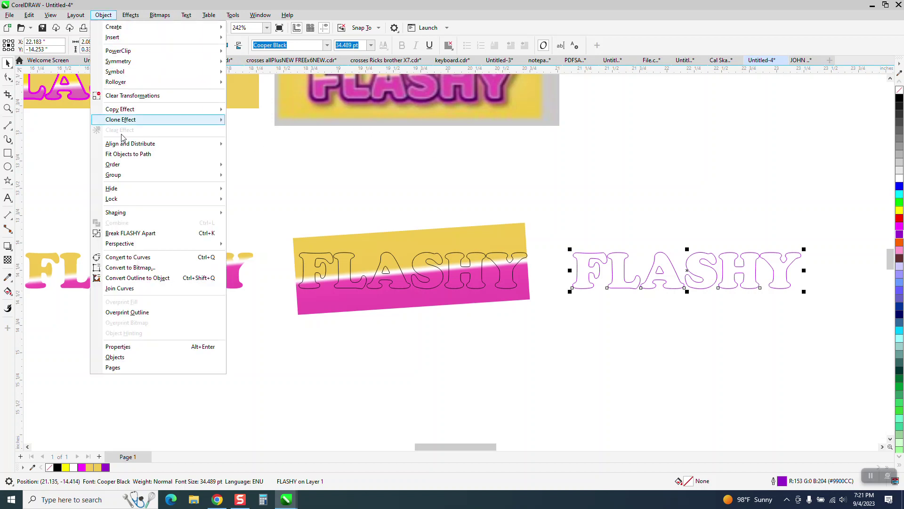
click(141, 257)
click(295, 45)
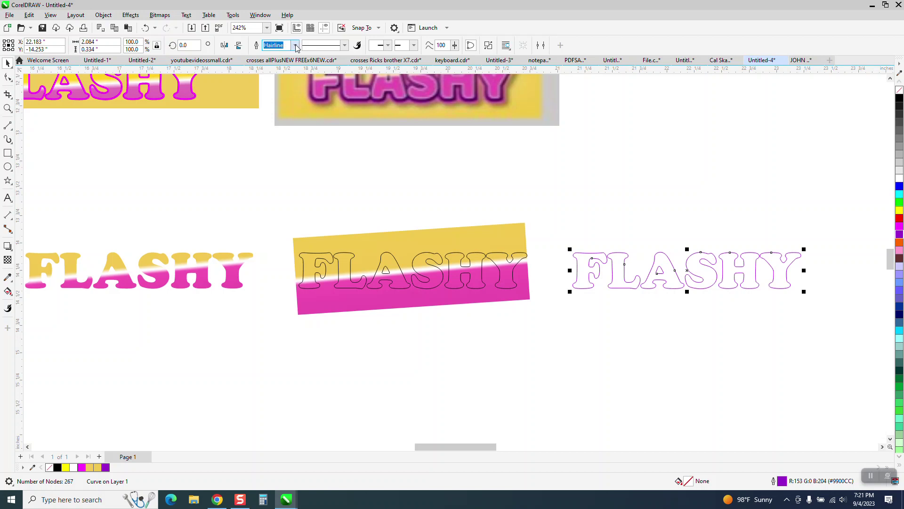
click(285, 97)
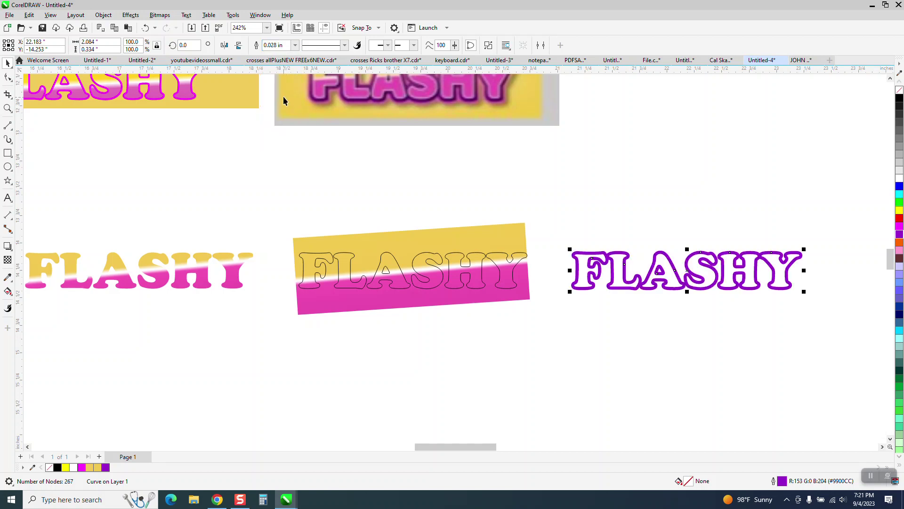
- Lay the purple outline over the gradient letters and thin it to 0.014 in
scroll(668, 218, down, 2)
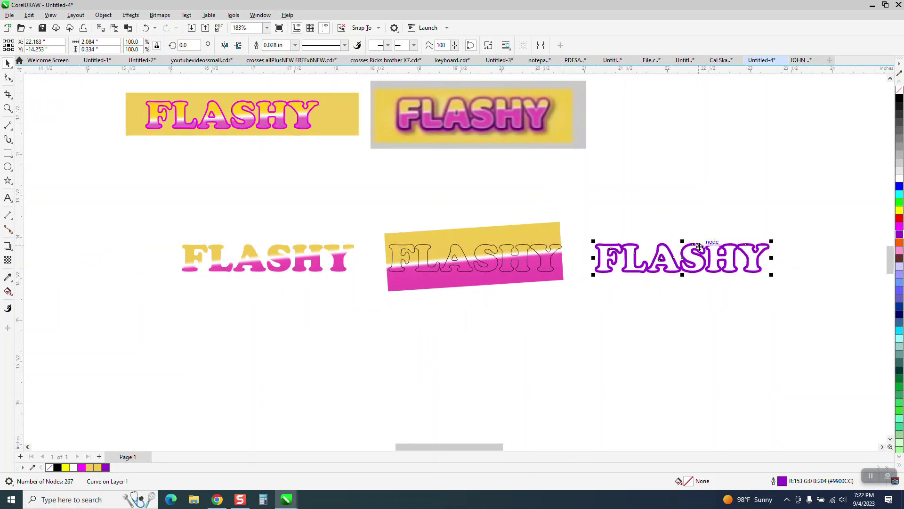
drag(700, 250, 286, 250)
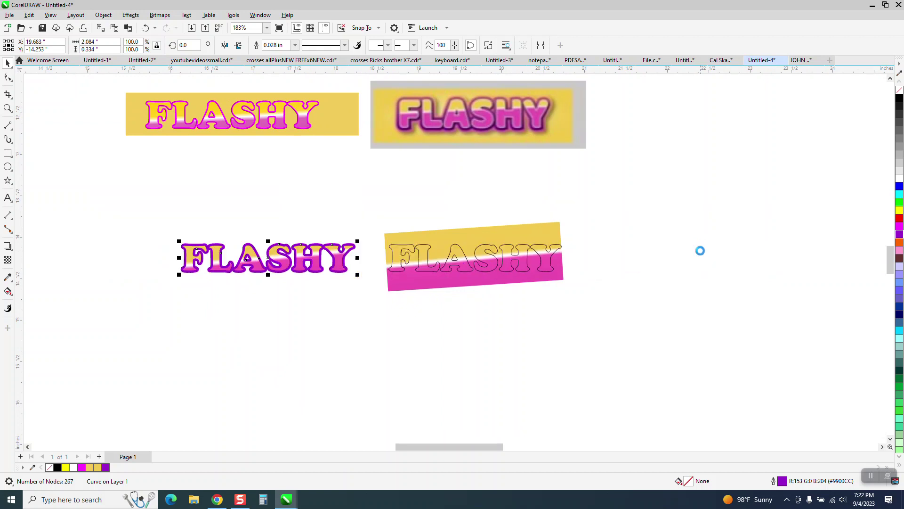
click(8, 108)
drag(124, 211, 397, 298)
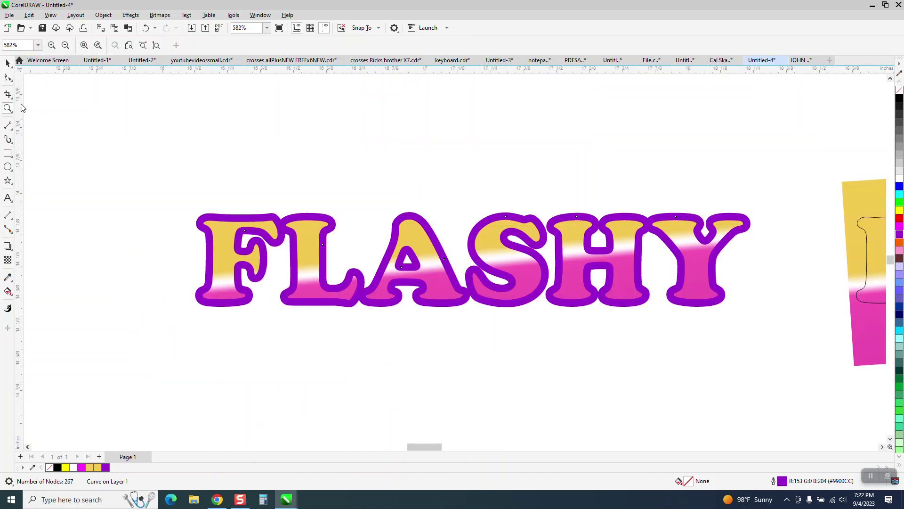
key(space)
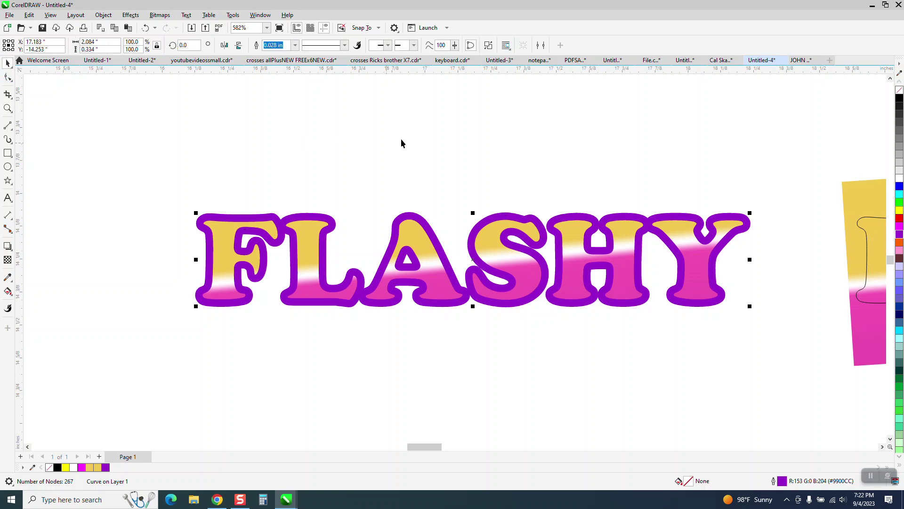
click(295, 46)
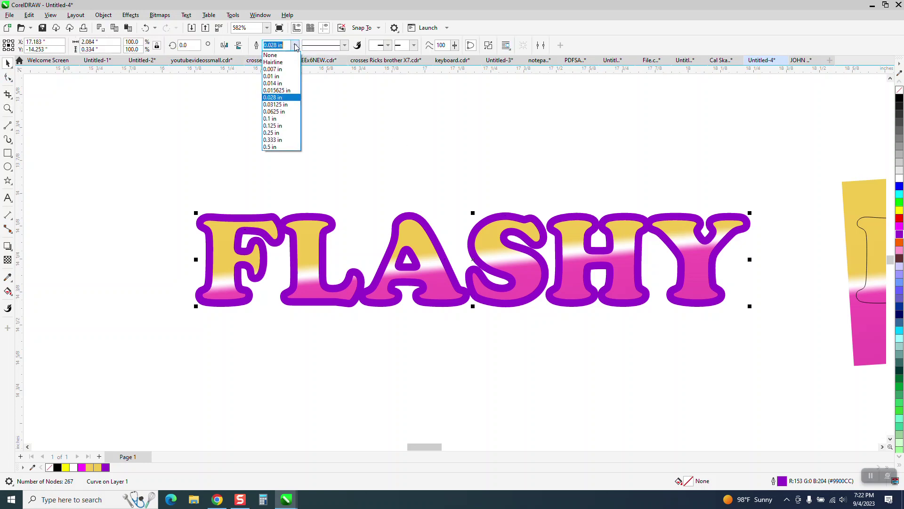
click(279, 85)
- Move the gold box behind the outlined gradient FLASHY letters
scroll(287, 117, down, 2)
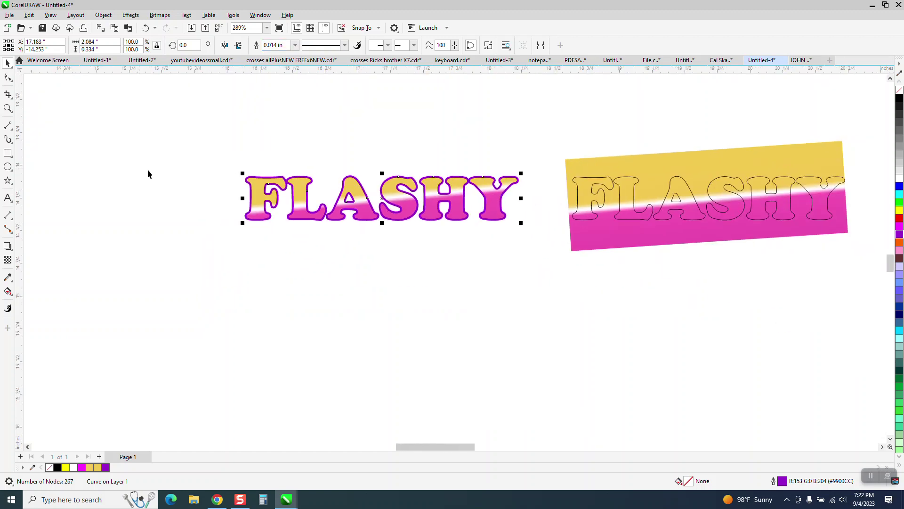
scroll(155, 177, down, 3)
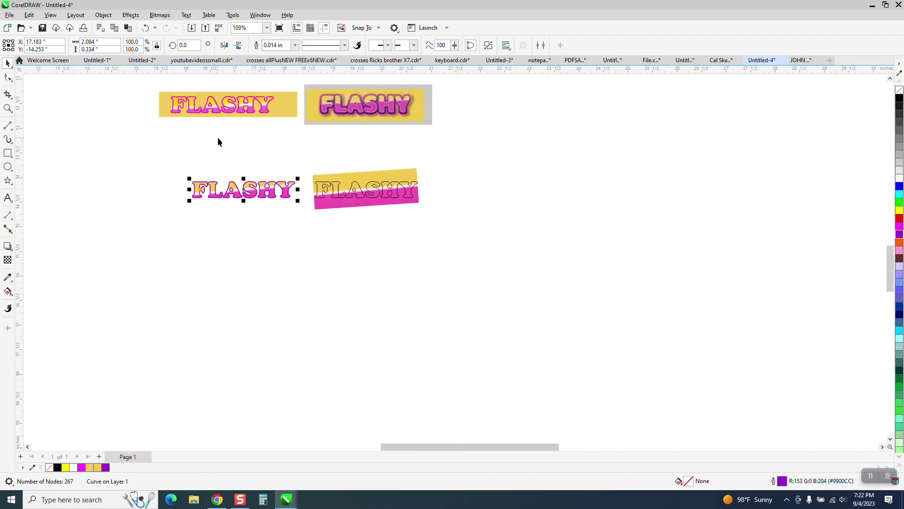
drag(281, 117, 289, 200)
- Place the reference FLASHY image beneath the new gold banner and zoom in to compare both
click(8, 108)
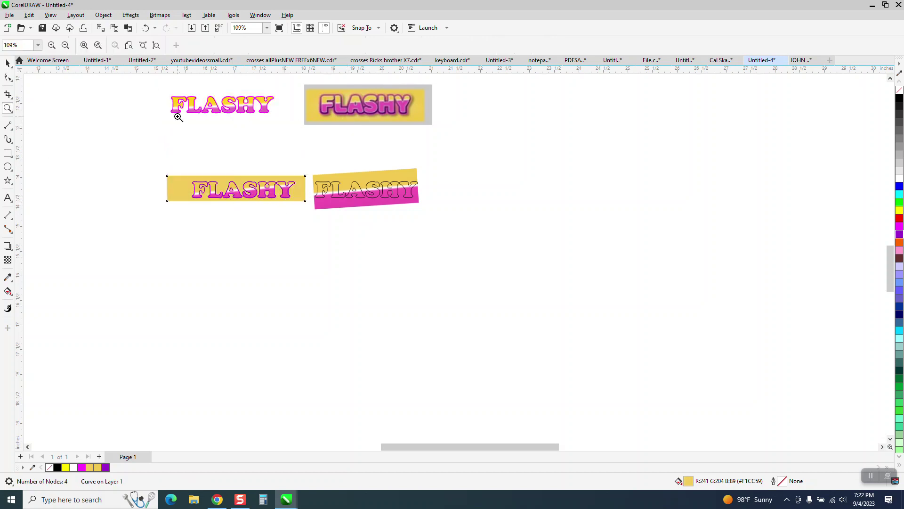
click(8, 62)
drag(373, 108, 242, 233)
key(z)
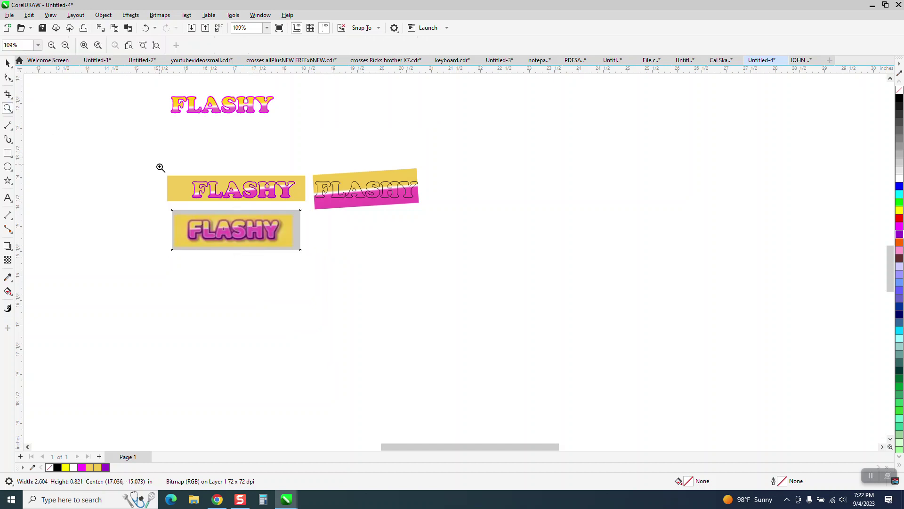
drag(160, 168, 390, 283)
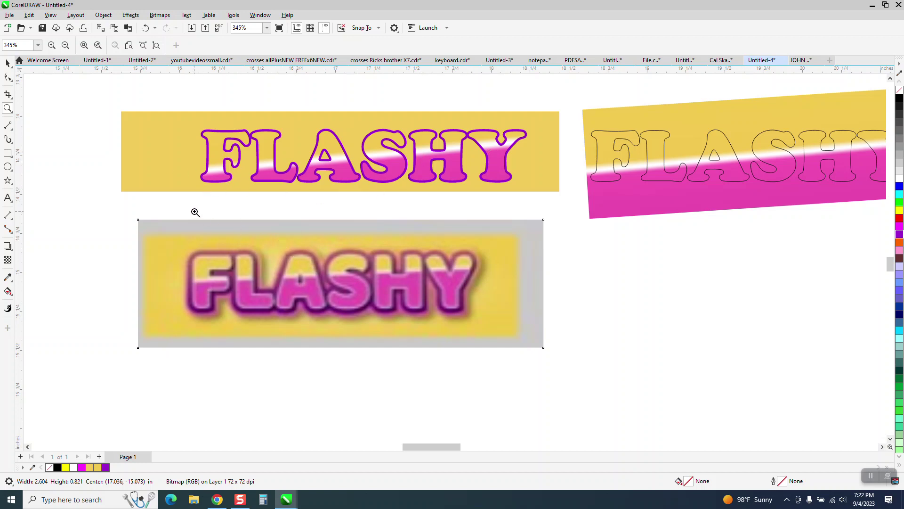
scroll(200, 211, down, 1)
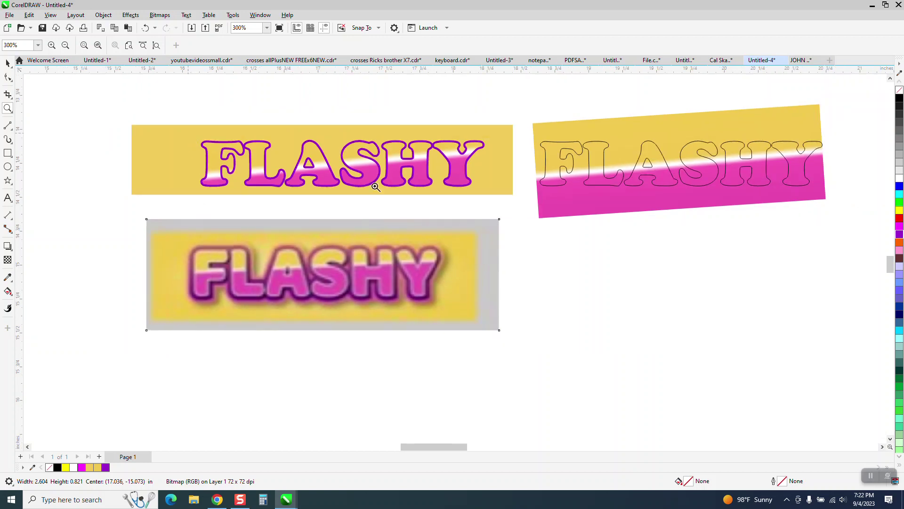
scroll(501, 200, up, 7)
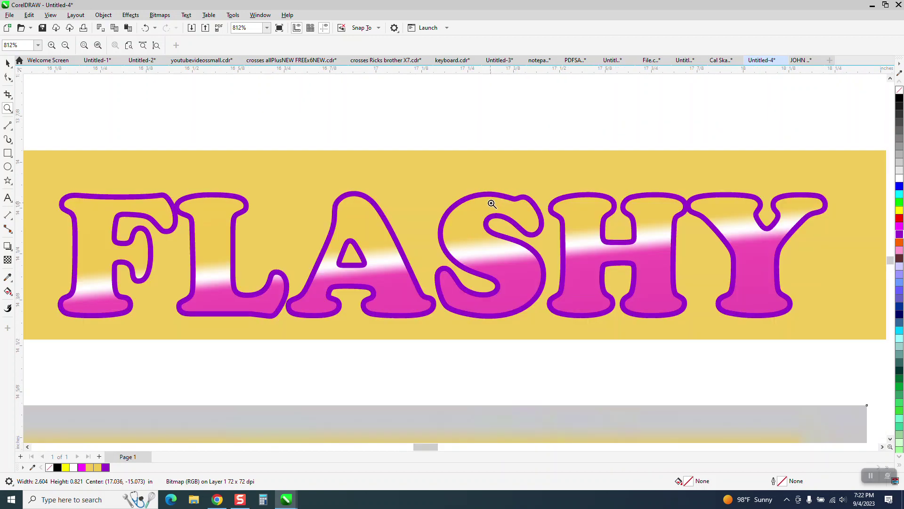